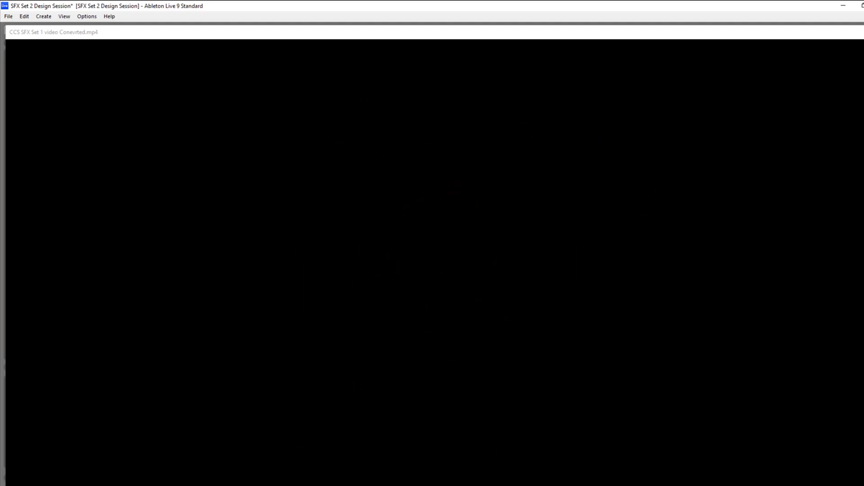
Step: Shrink the video preview window so that the arrangement tracks are uncovered, and adjust the timeline view
left_click_drag(862, 483, 248, 252)
left_click_drag(276, 141, 342, 139)
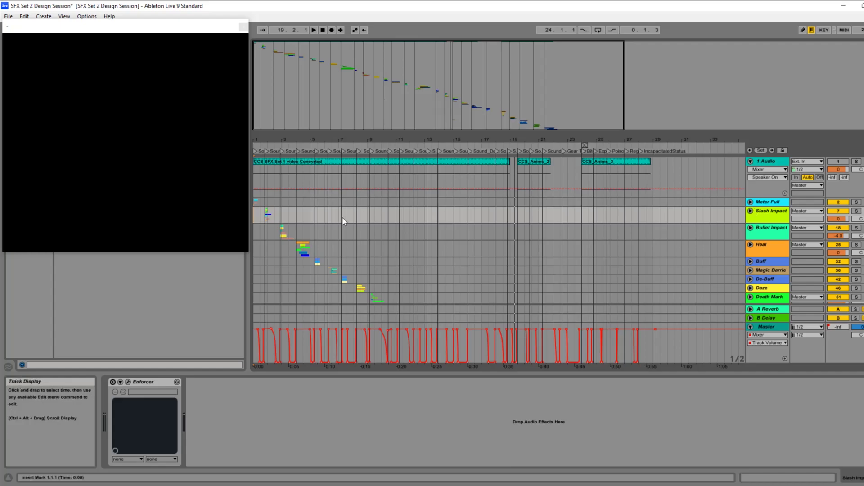
Step: Expand the Heal group, examine its layered audio clips on tracks 26 to 31, and collapse the group again
scroll(279, 225, "down", 3)
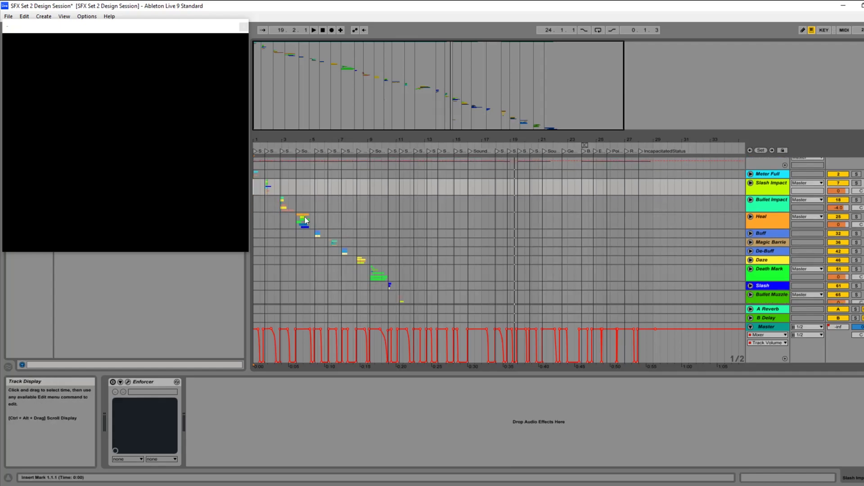
left_click(762, 222)
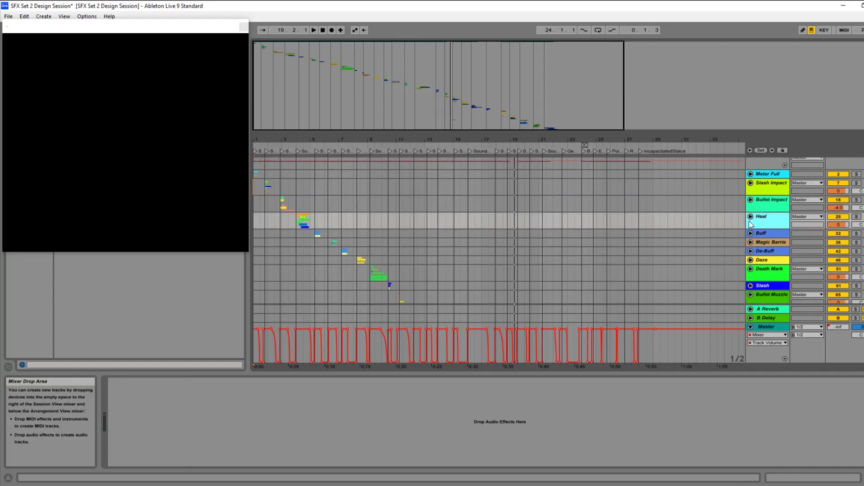
left_click(750, 217)
scroll(416, 230, "down", 3)
scroll(417, 227, "down", 1)
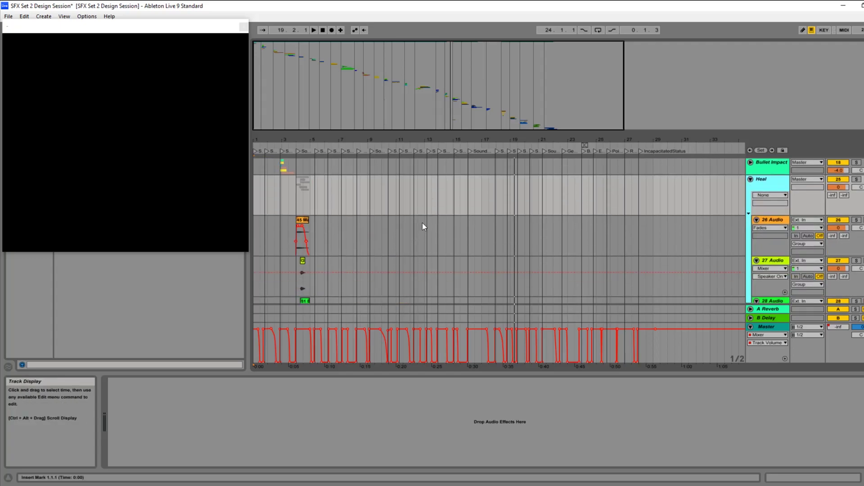
scroll(425, 222, "down", 9)
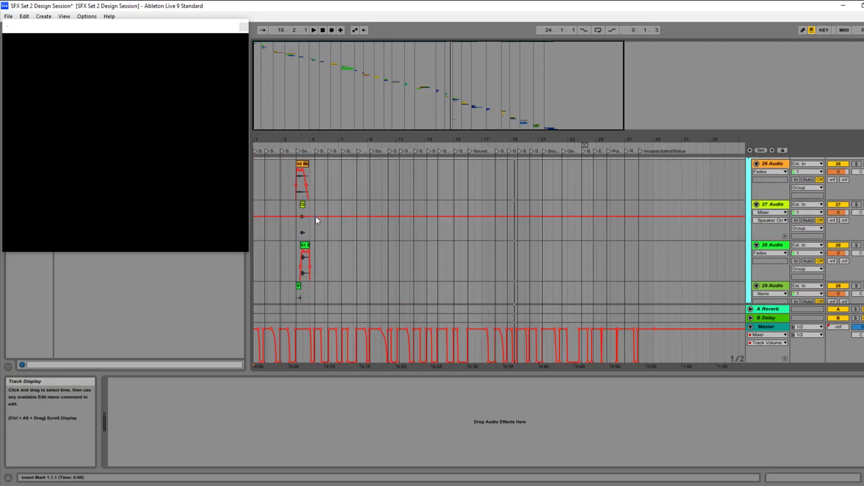
scroll(314, 235, "down", 11)
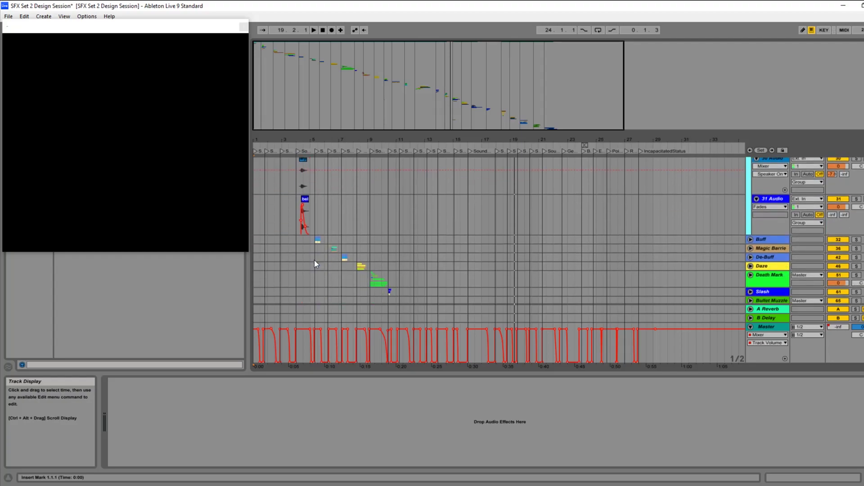
scroll(332, 231, "up", 9)
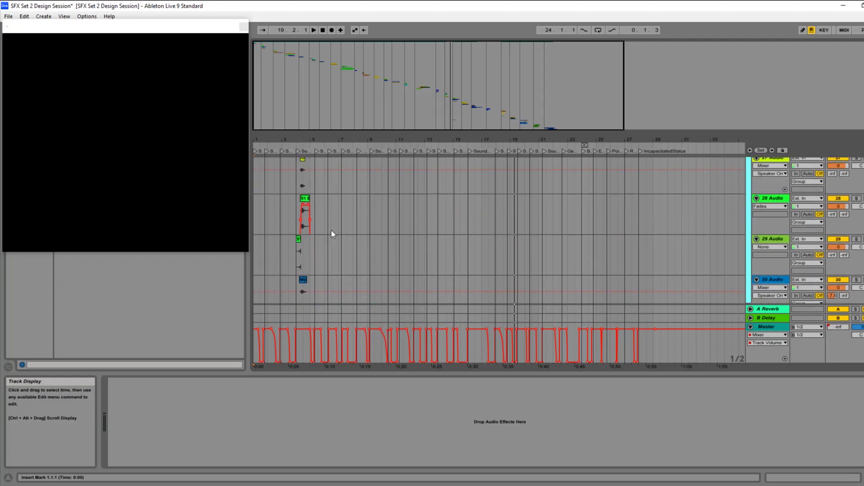
scroll(331, 232, "up", 9)
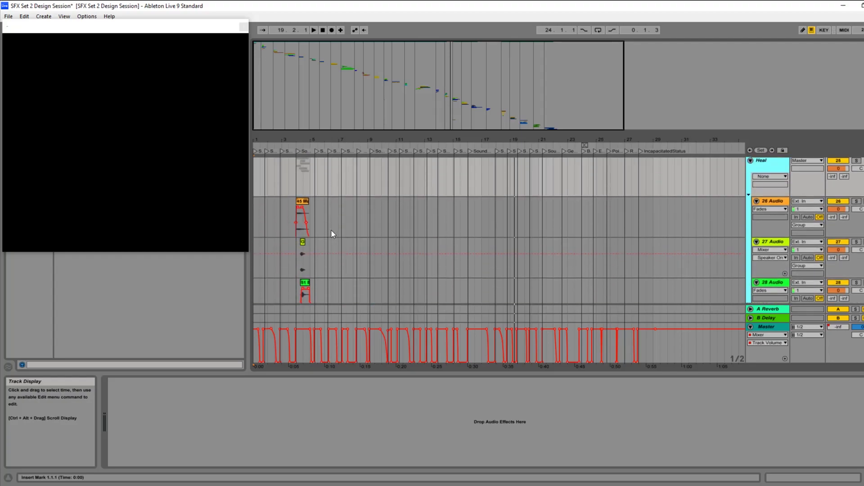
scroll(332, 233, "up", 3)
scroll(332, 233, "down", 3)
left_click_drag(270, 137, 361, 210)
scroll(350, 242, "down", 7)
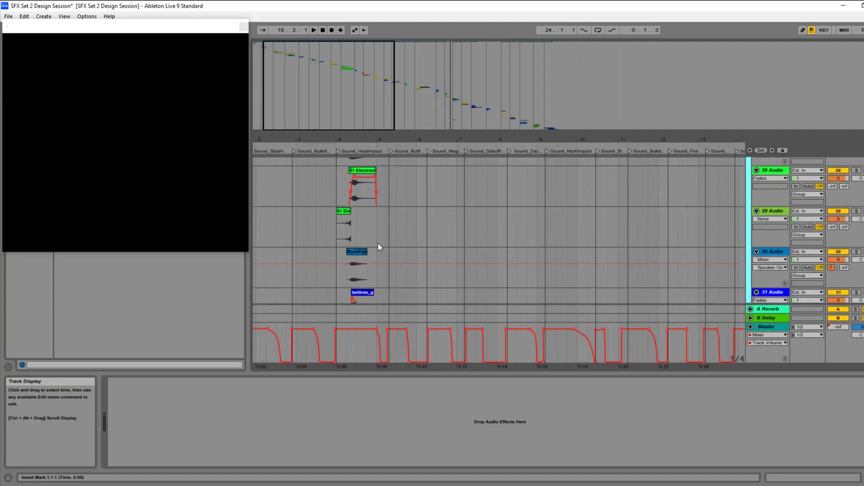
scroll(759, 219, "up", 1)
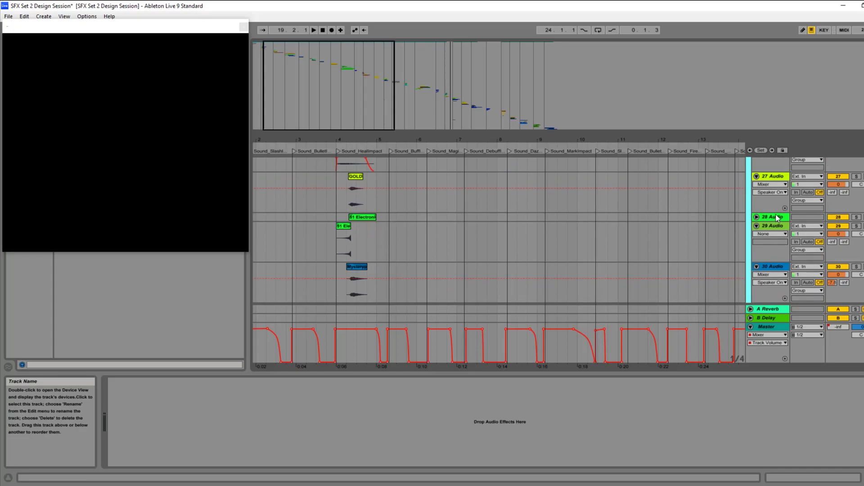
scroll(661, 211, "up", 12)
left_click(750, 216)
Step: Play the arrangement from just before the Slash Impact marker through the Heal Impact animation, returning the insert mark to 1.4.1
left_click_drag(268, 139, 269, 140)
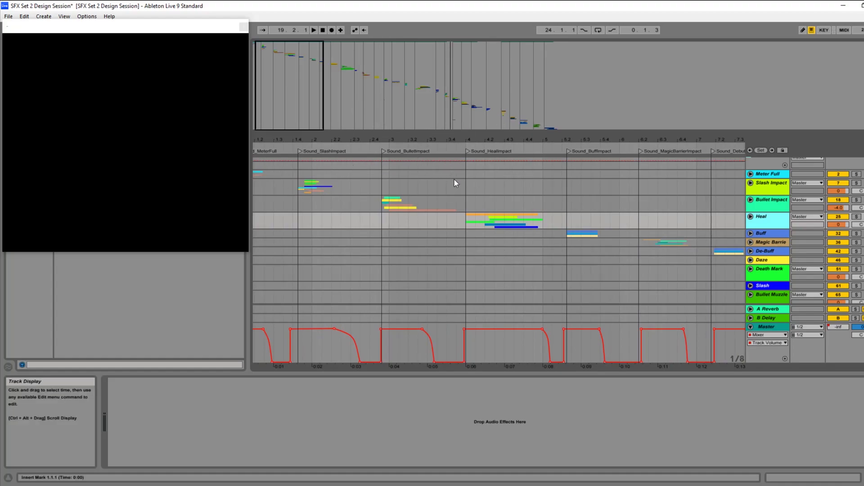
left_click(296, 185)
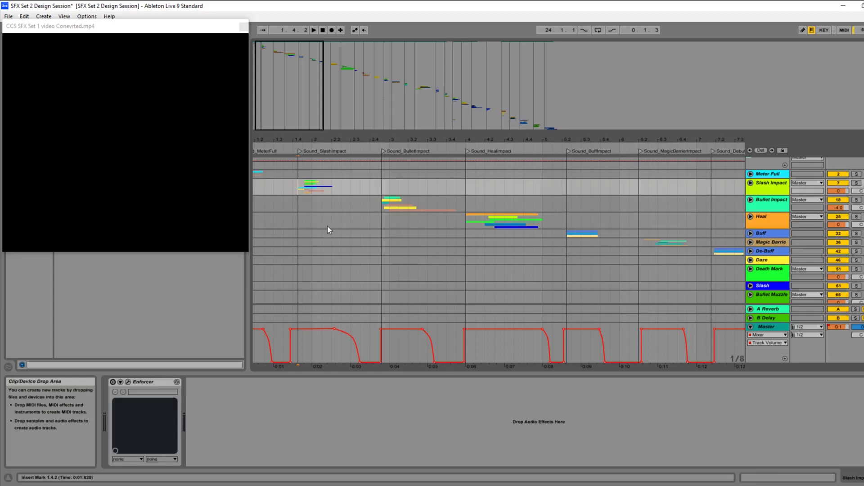
key("space")
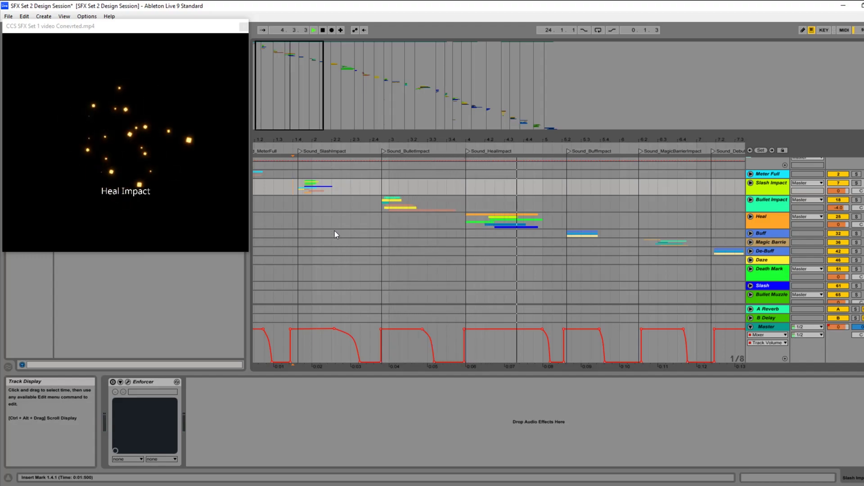
key("space")
left_click(290, 187)
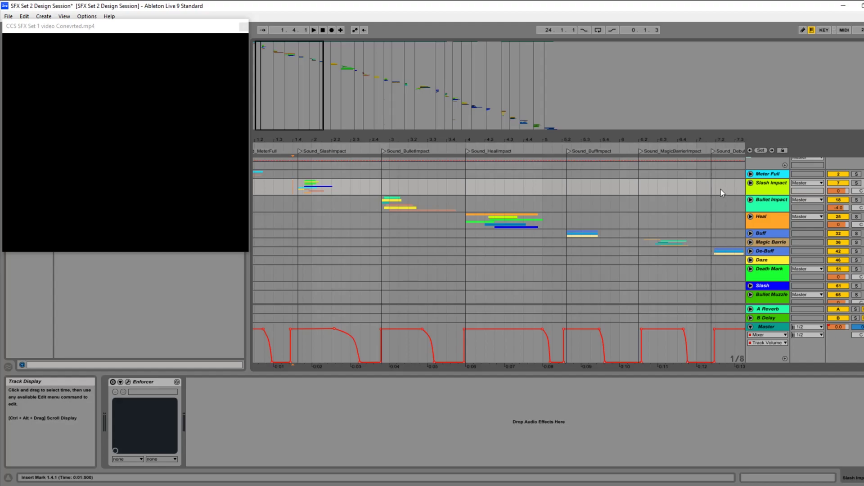
Step: Expand the Slash Impact group and play its section against the video from 1.4.1
left_click(750, 183)
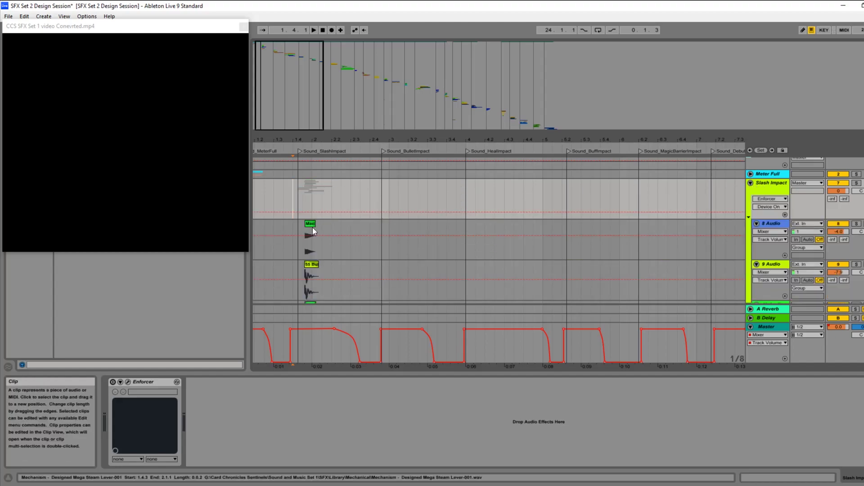
scroll(288, 194, "up", 1)
key("space")
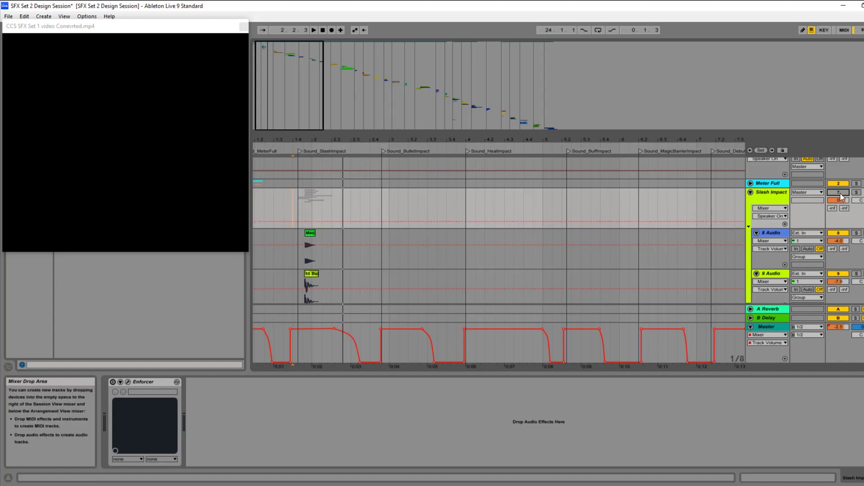
key("space")
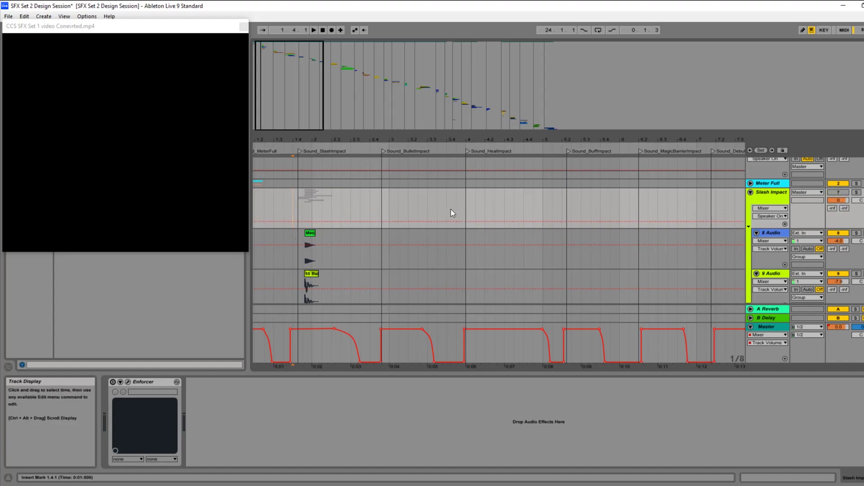
key("space")
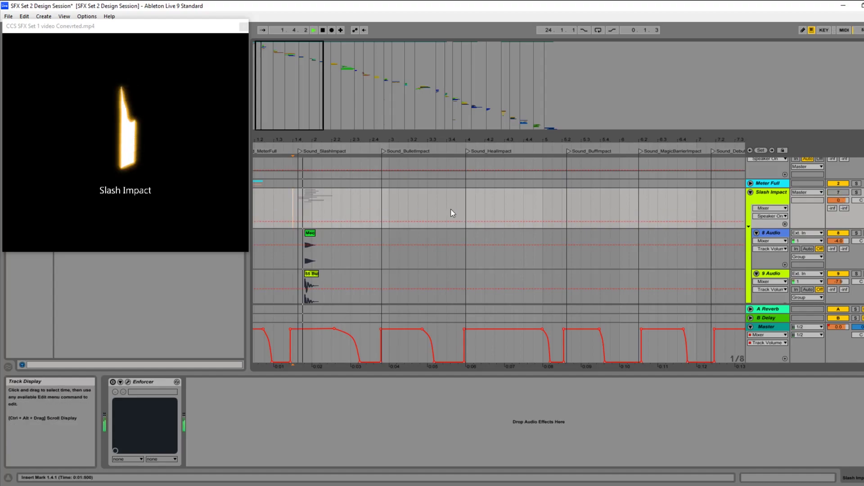
key("space")
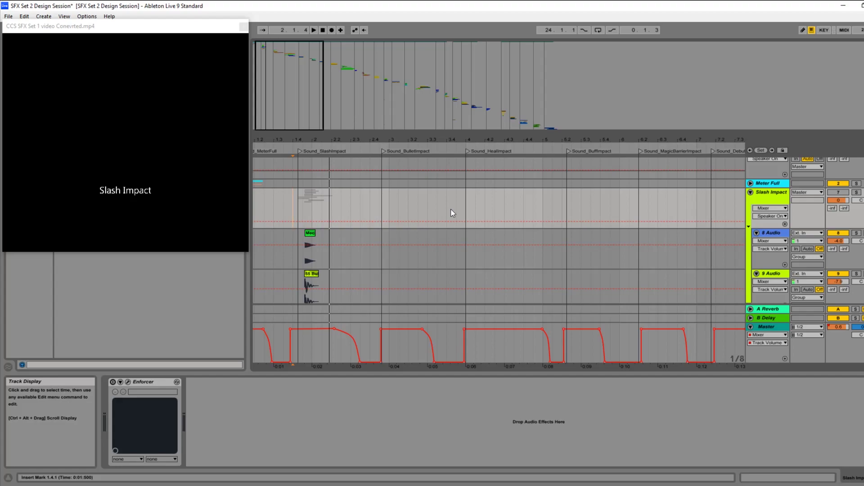
Step: Audition the sword clips on the 14 Audio track in solo, starting just before the Slash Impact marker
scroll(450, 210, "down", 3)
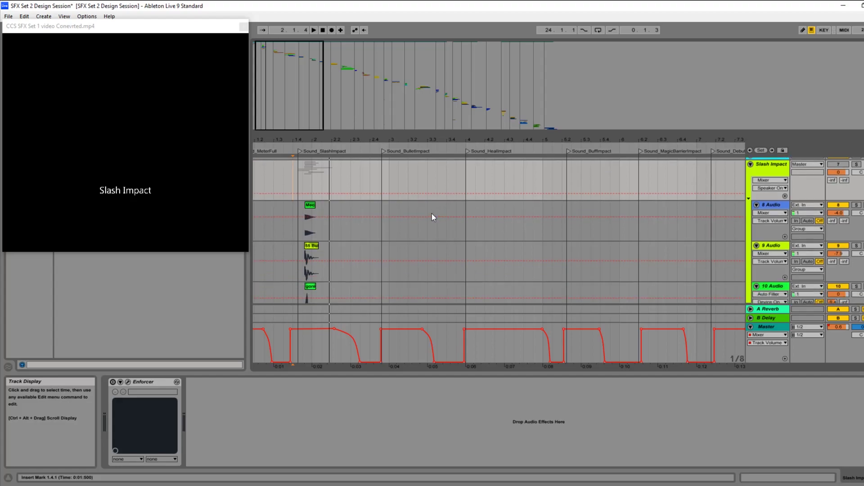
scroll(284, 242, "down", 5)
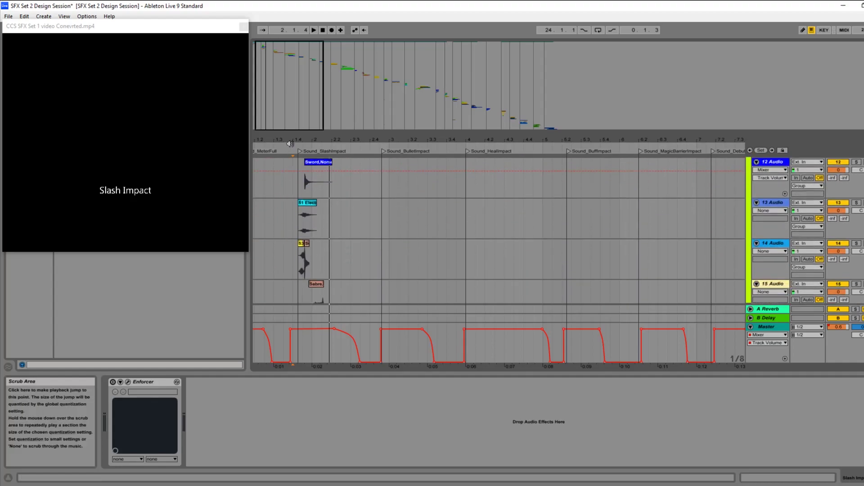
left_click_drag(292, 139, 323, 244)
scroll(323, 244, "down", 2)
left_click(333, 241)
key("space")
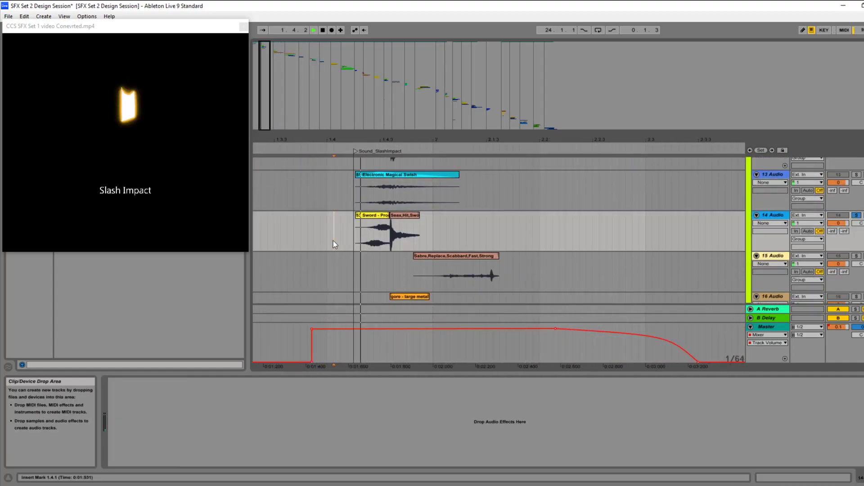
left_click(315, 234)
key("space")
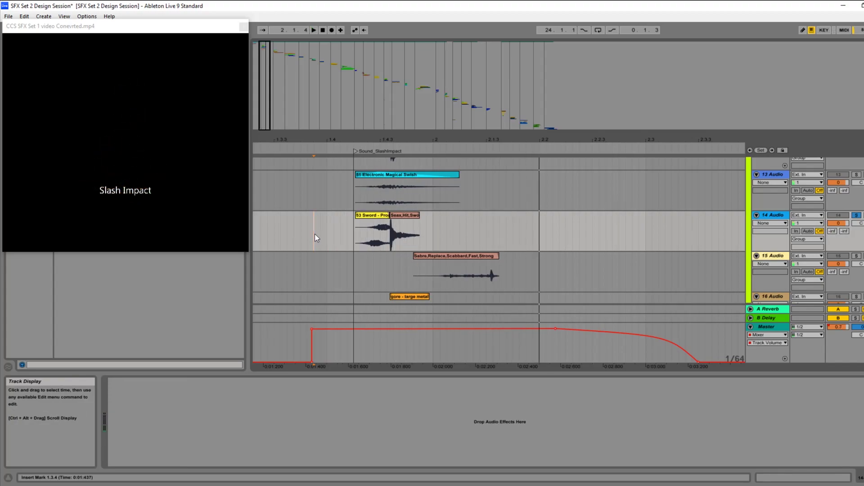
Step: Look over the other Slash Impact layers and replay the soloed 14 Audio track from 1.3.4
scroll(315, 234, "up", 2)
scroll(315, 234, "down", 2)
scroll(321, 234, "up", 8)
scroll(322, 239, "down", 8)
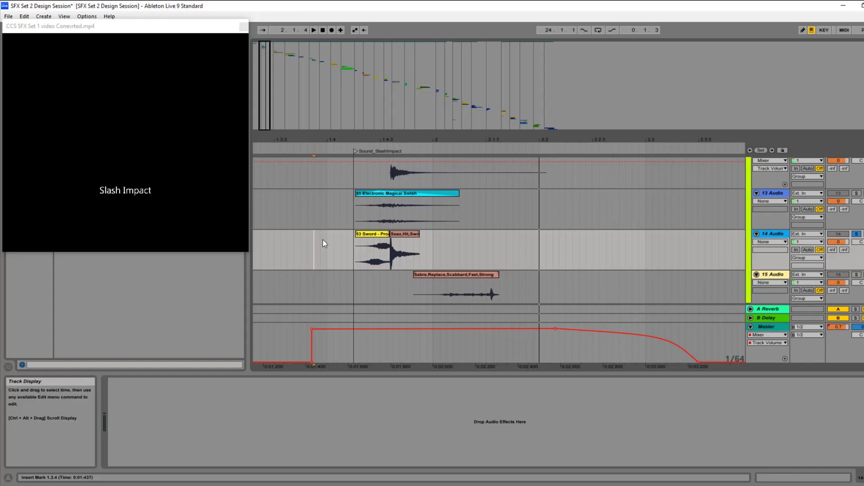
key("space")
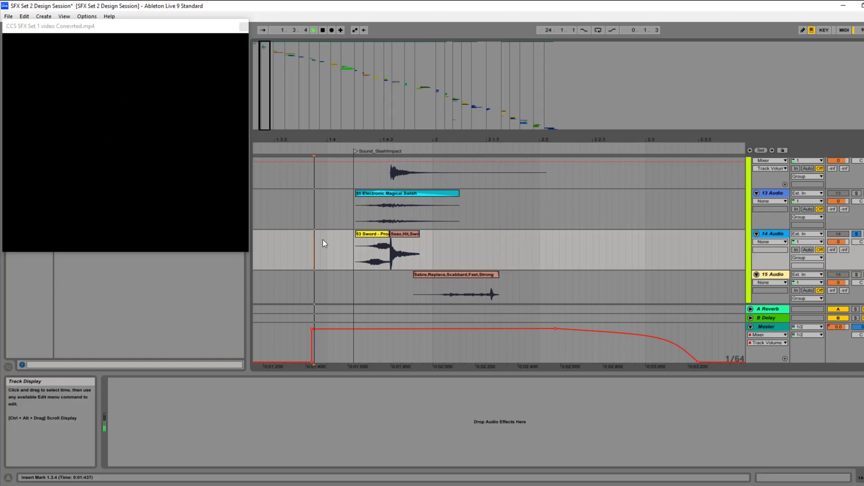
key("space")
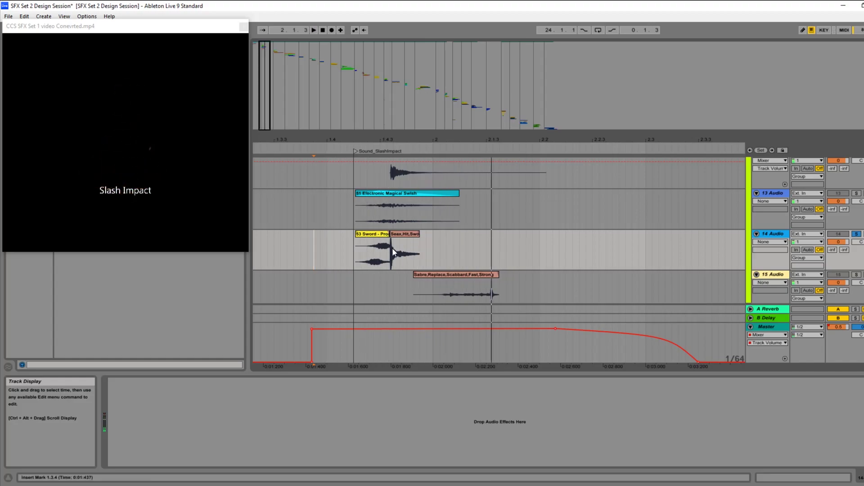
Step: Solo the 13 Audio track and play its Electronic Magical Swish clip several times from 1.3.4
left_click(856, 194)
left_click(314, 204)
key("space")
key("space")
key("space")
key("space")
key("space")
key("space")
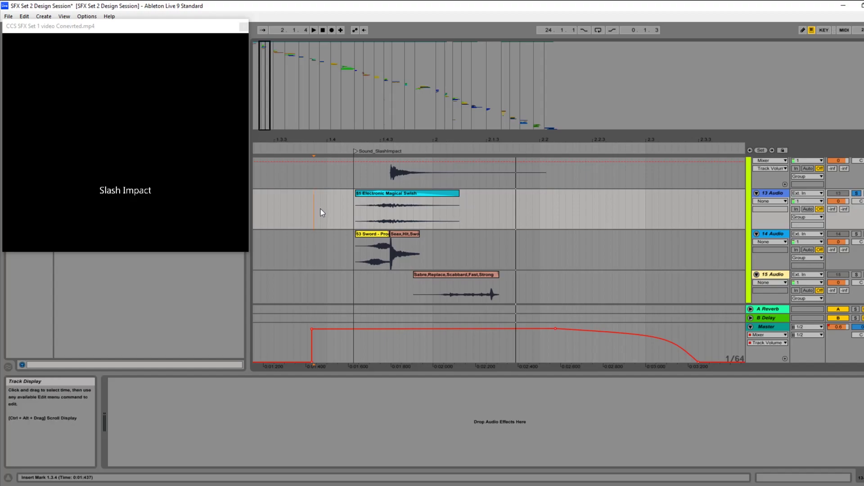
Step: Solo the 8 Audio track and play its Mechanism clip from 1.4.2
scroll(324, 216, "up", 4)
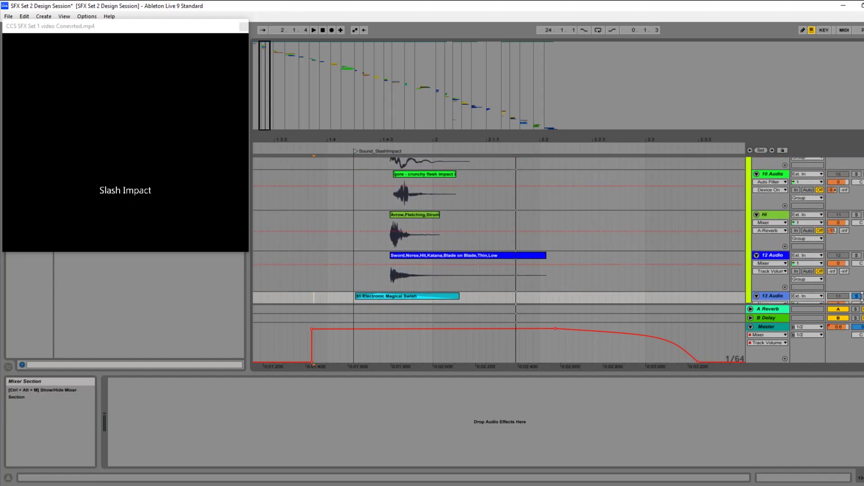
scroll(428, 230, "up", 3)
scroll(407, 231, "up", 1)
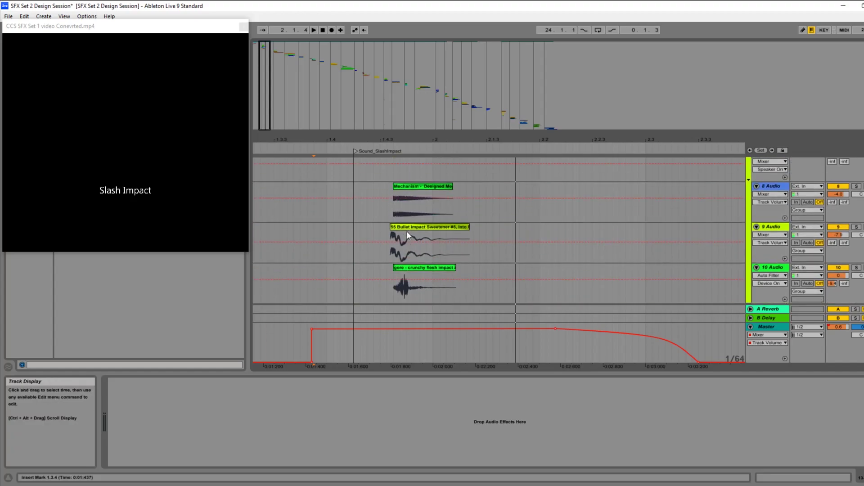
left_click(855, 185)
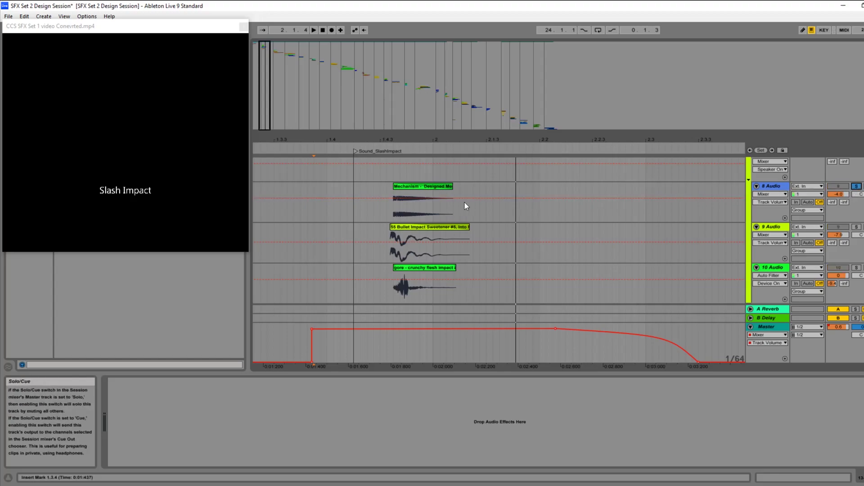
left_click(362, 208)
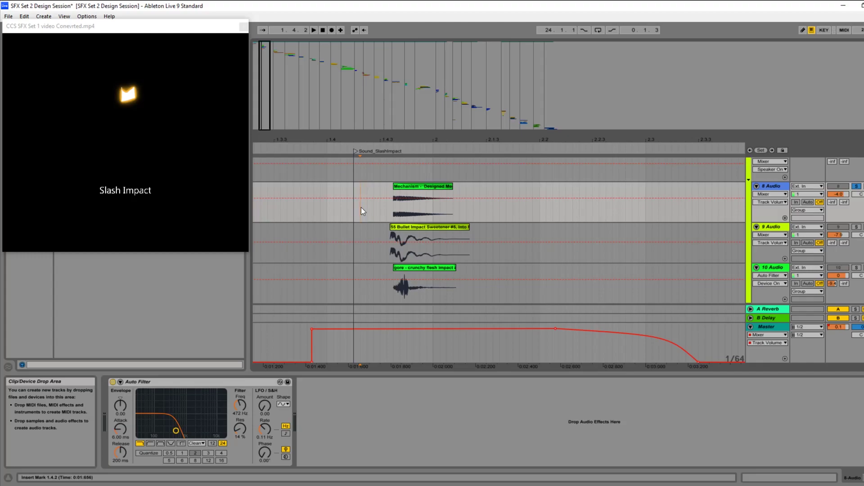
key("space")
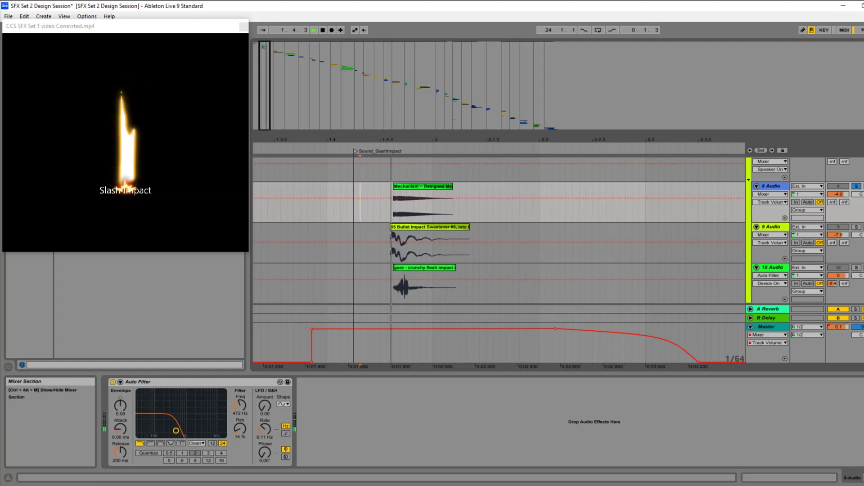
key("space")
Step: Solo the 9 Audio track and play its Bullet Impact Sweetener clip against the video
left_click(856, 227)
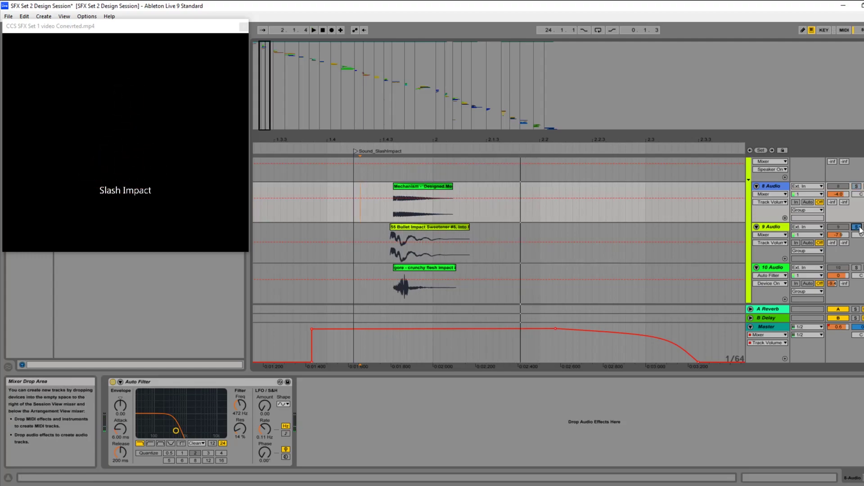
scroll(495, 225, "down", 1)
key("space")
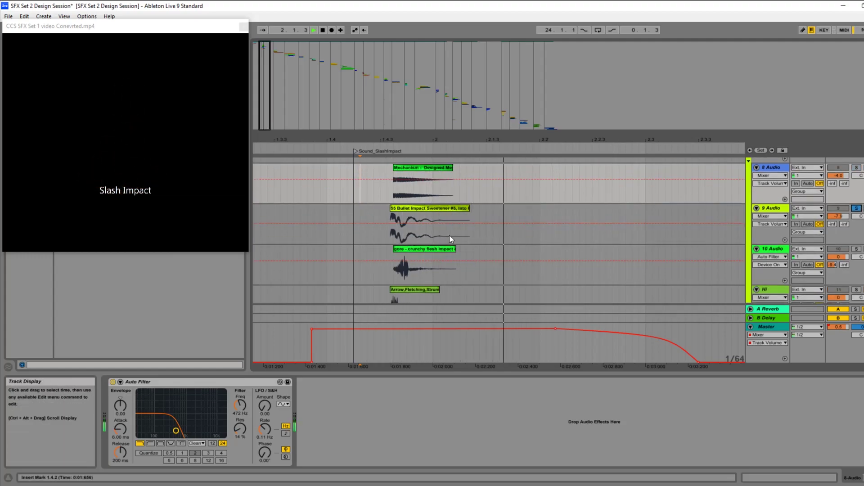
scroll(643, 221, "down", 1)
key("space")
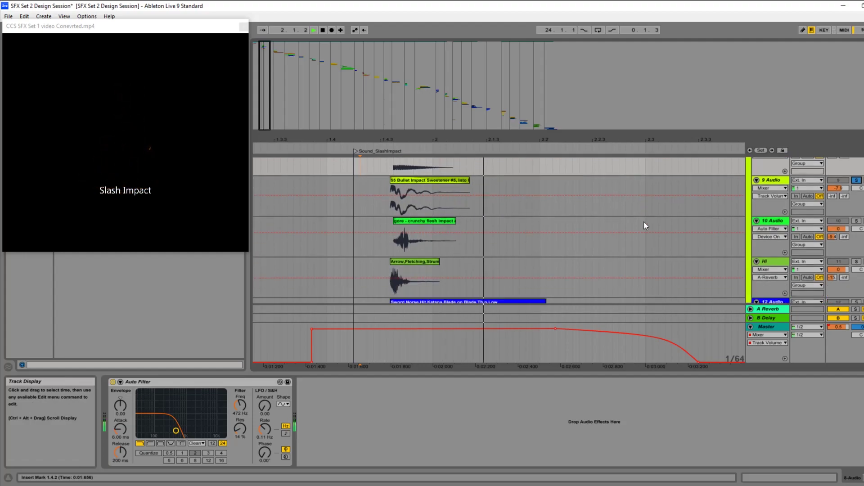
Step: Solo the 10 Audio track and play its crunchy flesh impact clip several times against the video
left_click(857, 222)
scroll(402, 219, "up", 1)
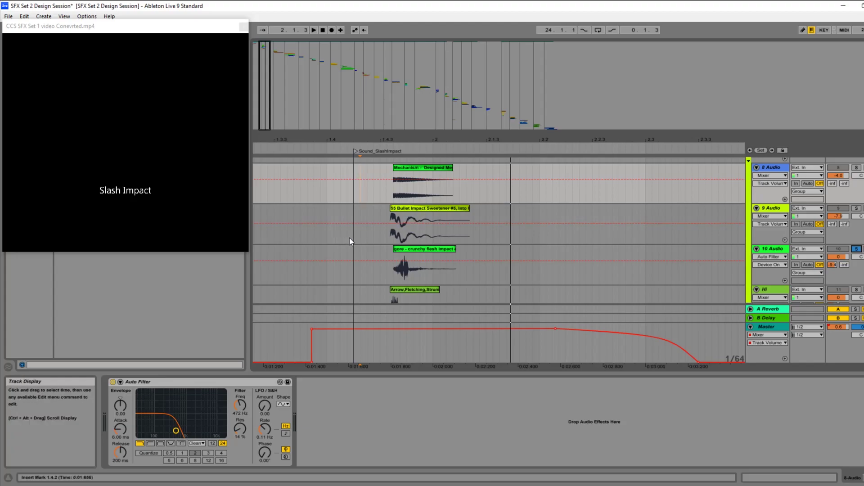
scroll(360, 238, "down", 1)
key("space")
key("space")
key("space")
key("space")
key("space")
key("space")
Step: Solo the Hi track and play its Arrow, Fletching clip against the video
scroll(672, 234, "down", 1)
scroll(671, 231, "down", 3)
left_click(856, 234)
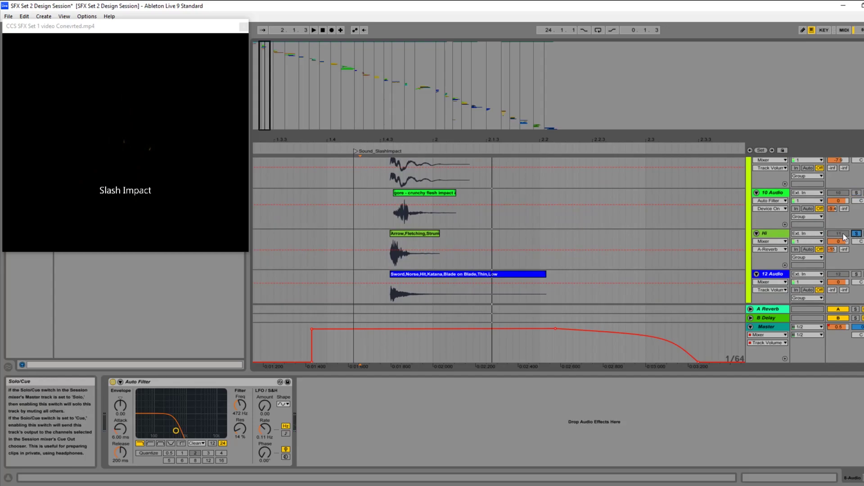
key("space")
left_click(371, 222)
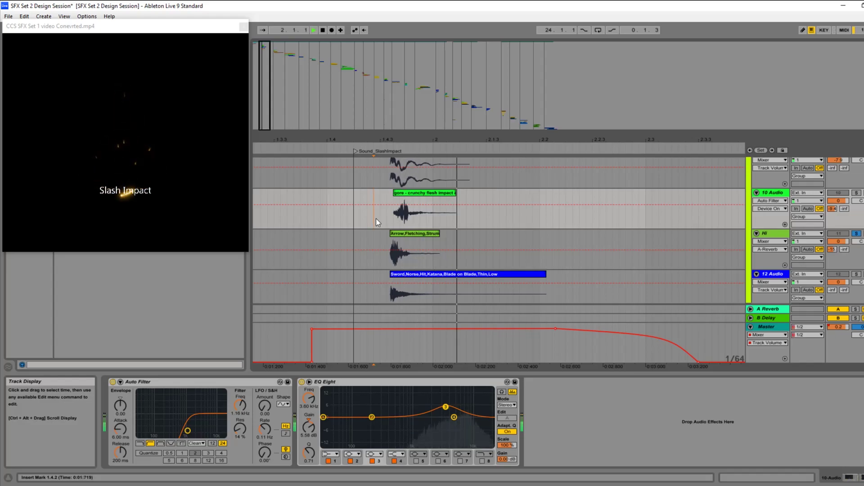
key("space")
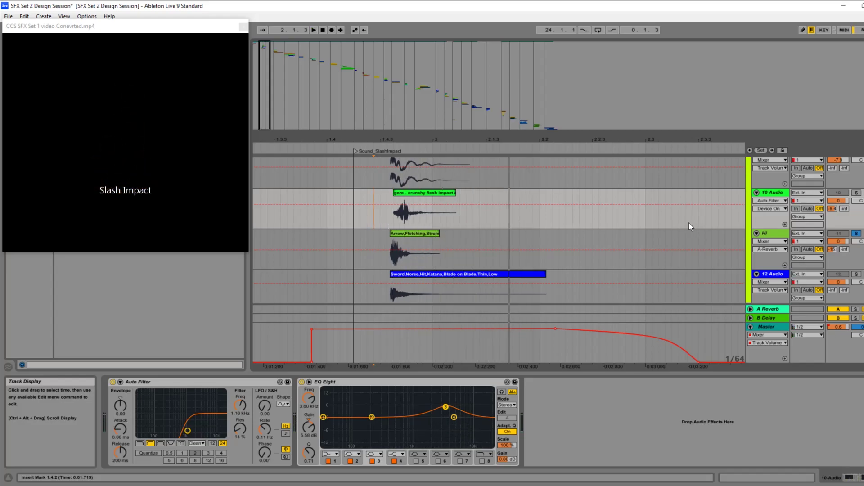
Step: Solo the 12 Audio track and play its Katana blade-on-blade hit clip from 1.4.2
scroll(688, 223, "down", 1)
scroll(688, 226, "down", 1)
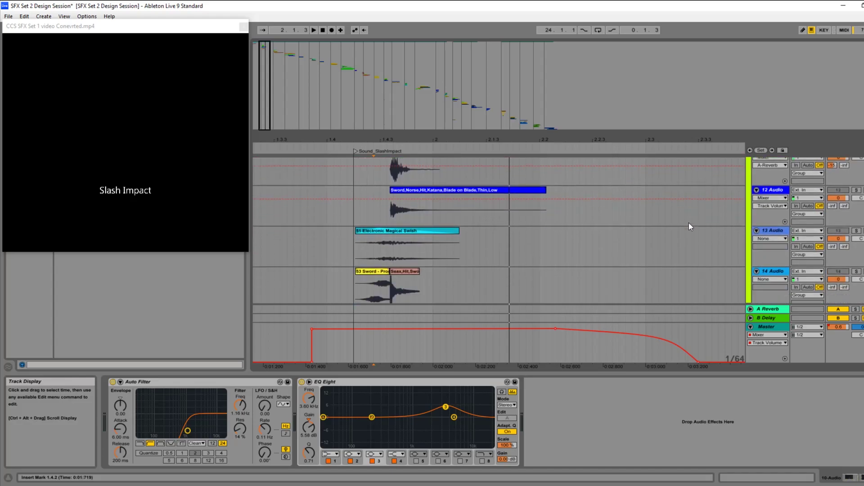
scroll(688, 222, "up", 1)
left_click(856, 208)
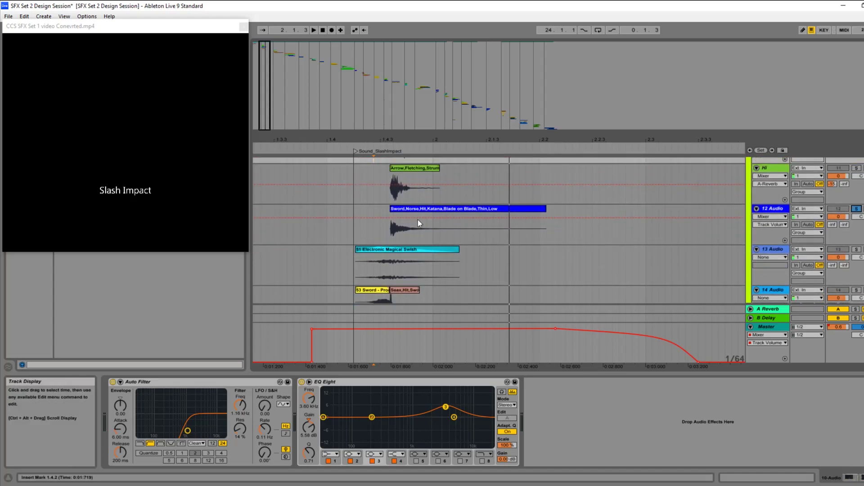
left_click(352, 238)
key("space")
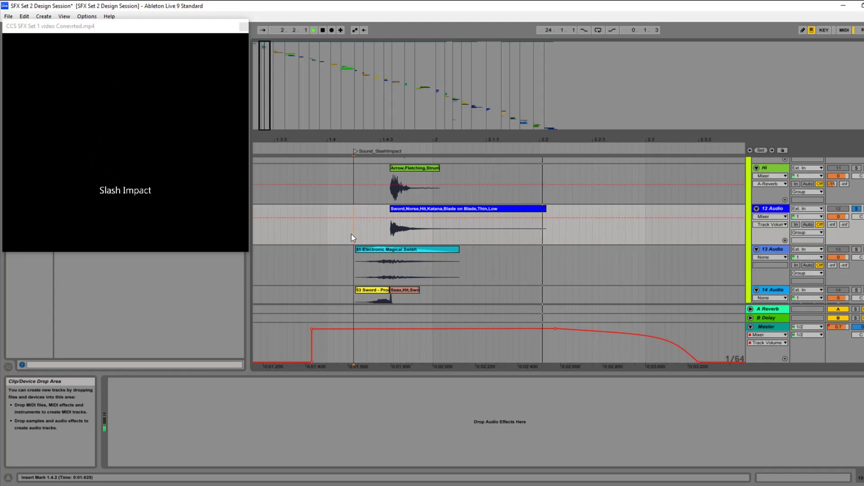
key("space")
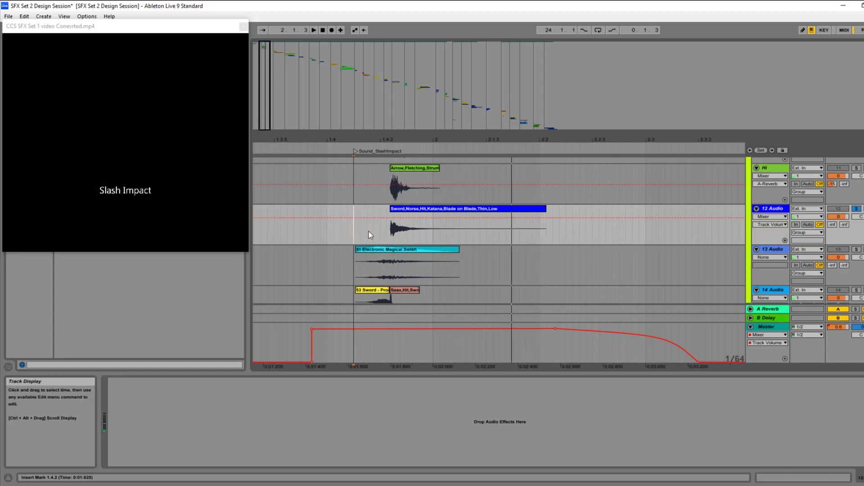
Step: Clear the track solos and play all Slash Impact layers together from 1.3.4
scroll(414, 228, "down", 1)
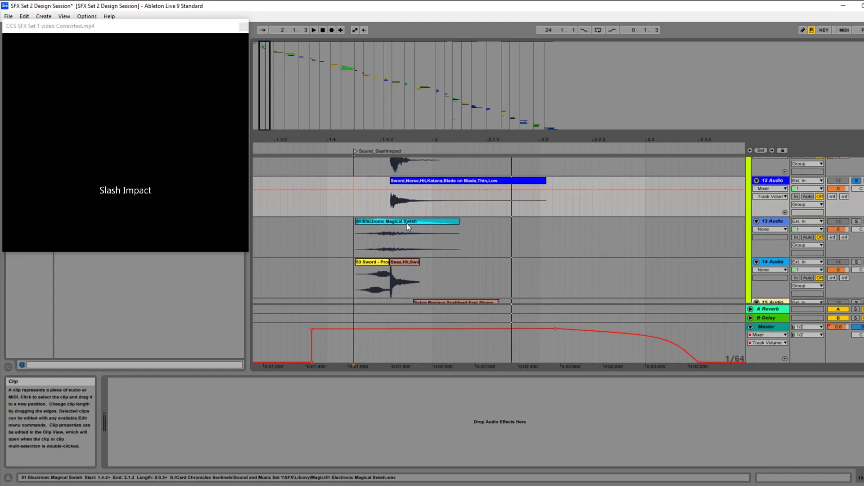
scroll(500, 229, "down", 2)
left_click(855, 237)
left_click(856, 237)
scroll(501, 228, "down", 1)
left_click(312, 225)
key("space")
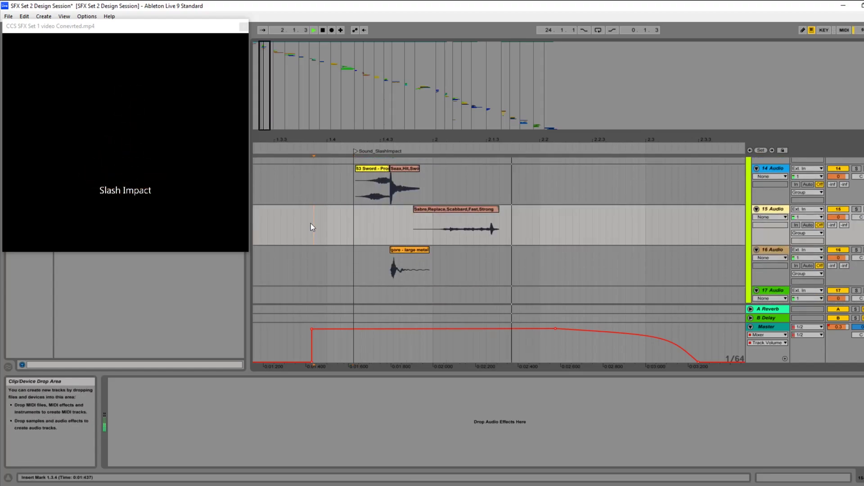
key("space")
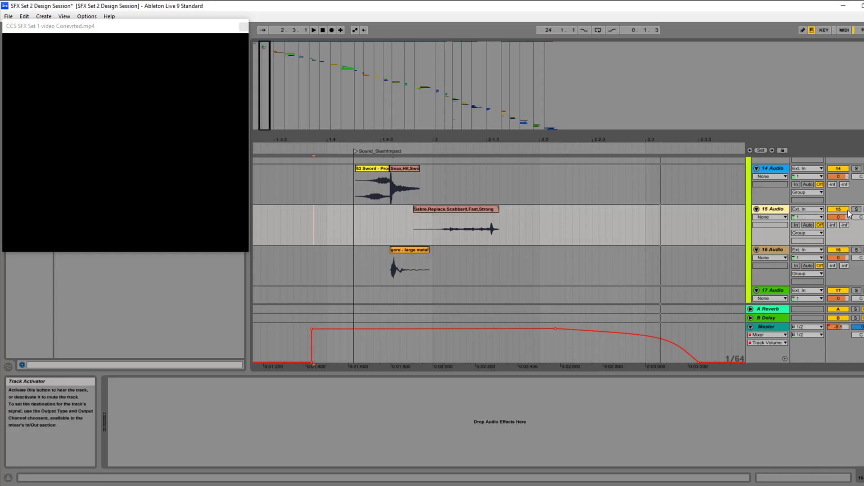
Step: Replay the complete Slash Impact sound against the video from 1.4.1
key("minus")
scroll(415, 179, "up", 3)
scroll(405, 193, "up", 1)
scroll(385, 229, "up", 5)
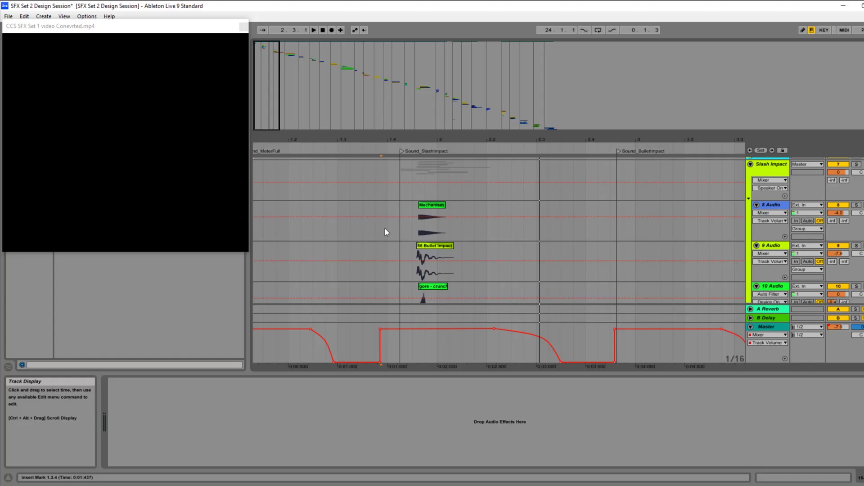
left_click(384, 228)
key("space")
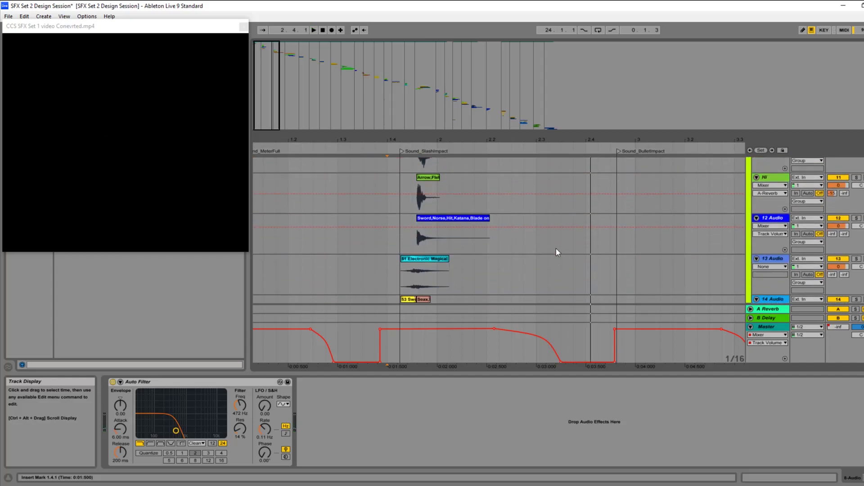
key("space")
Step: Play the complete Bullet Impact sound against the video from 2.4.1
left_click(391, 247)
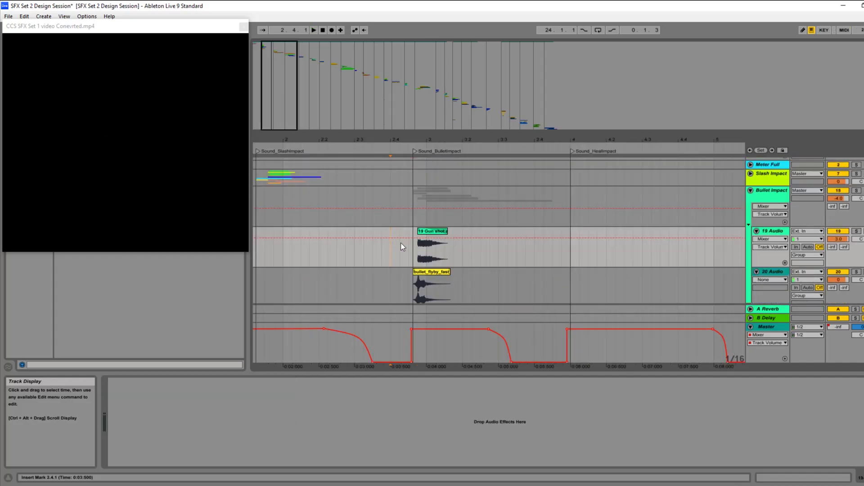
scroll(513, 198, "down", 1)
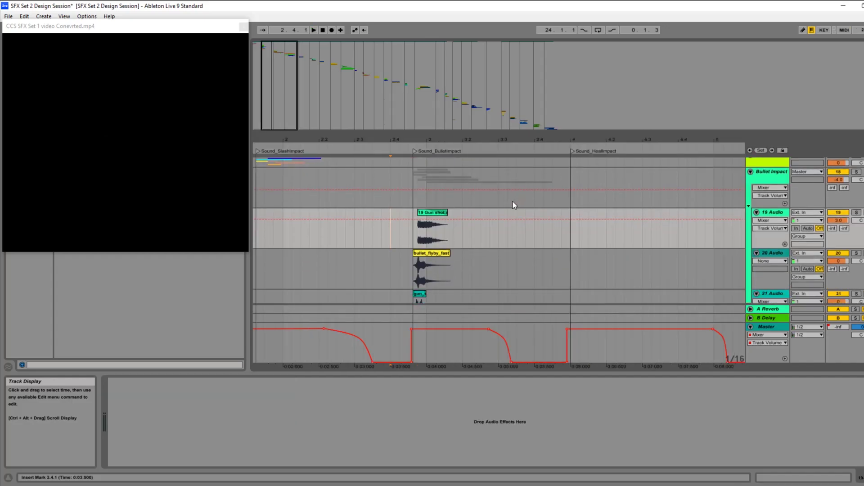
key("space")
key("space")
key("space")
key("space")
Step: Mute the Bullet Impact group and play the section from 2.4.1 without it
left_click(839, 173)
key("space")
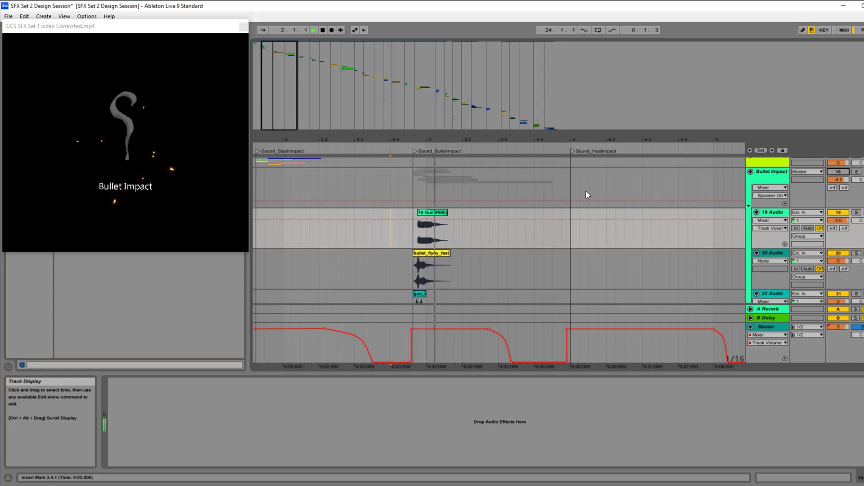
key("space")
key("space")
key("space")
left_click(391, 240)
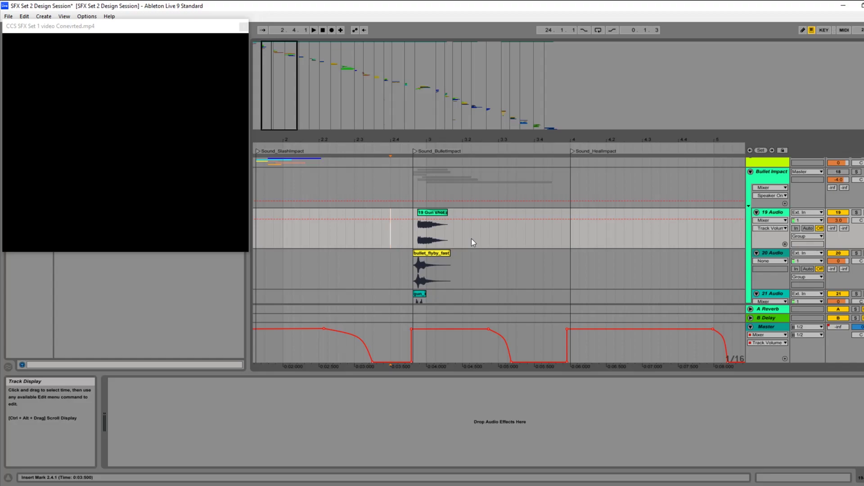
Step: Reactivate the Bullet Impact group and replay its sound from 2.4.1
left_click(838, 172)
key("space")
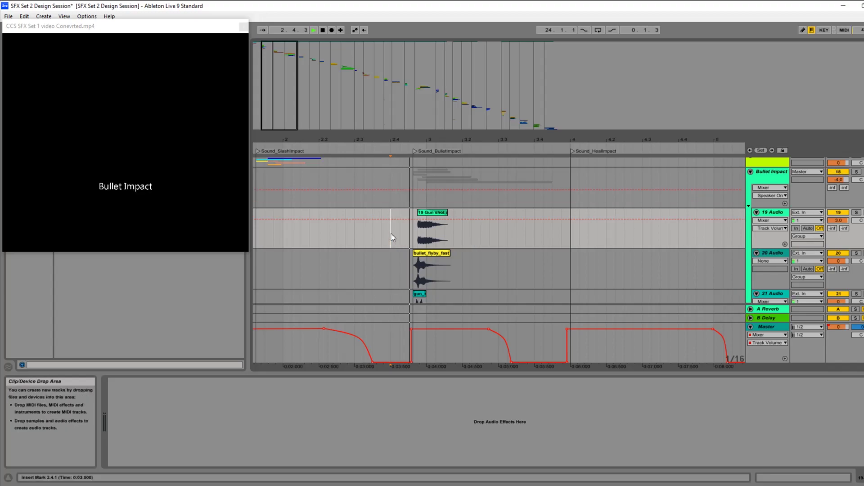
key("space")
Step: Solo the 21 Audio track in the Bullet Impact group and play its short gun clip several times from 2.3.4
scroll(560, 236, "down", 5)
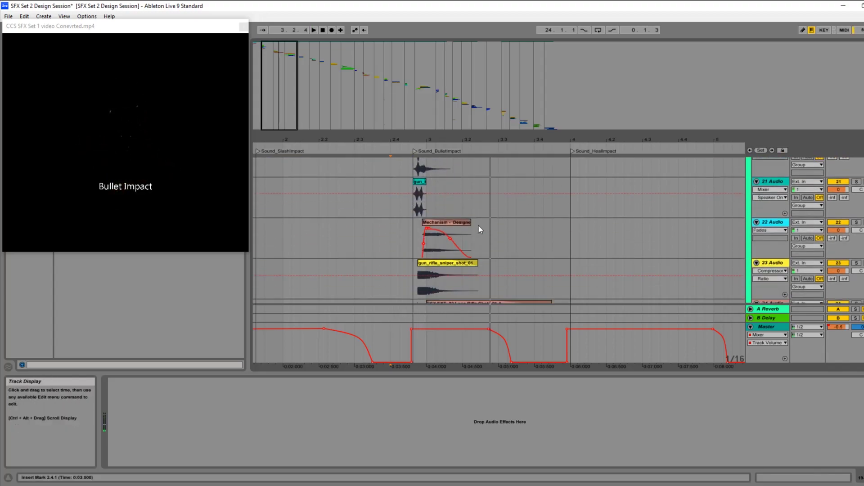
scroll(430, 245, "up", 3)
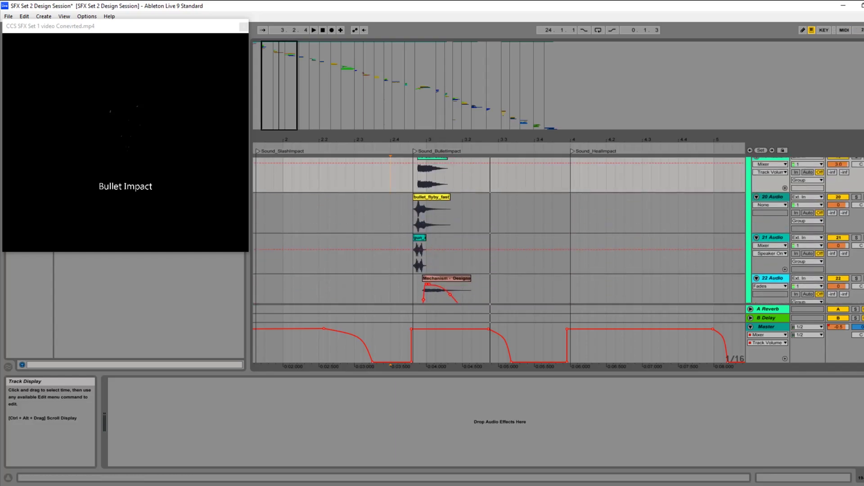
left_click(855, 240)
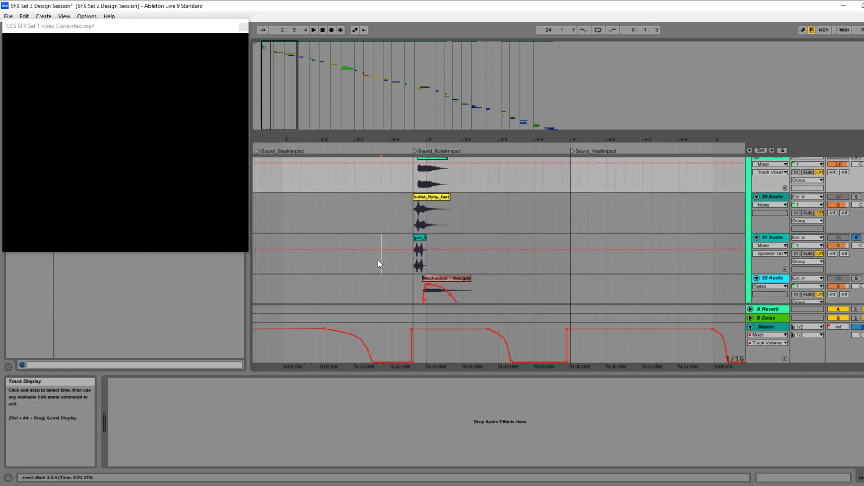
left_click(378, 261)
key("space")
key("space")
key("space")
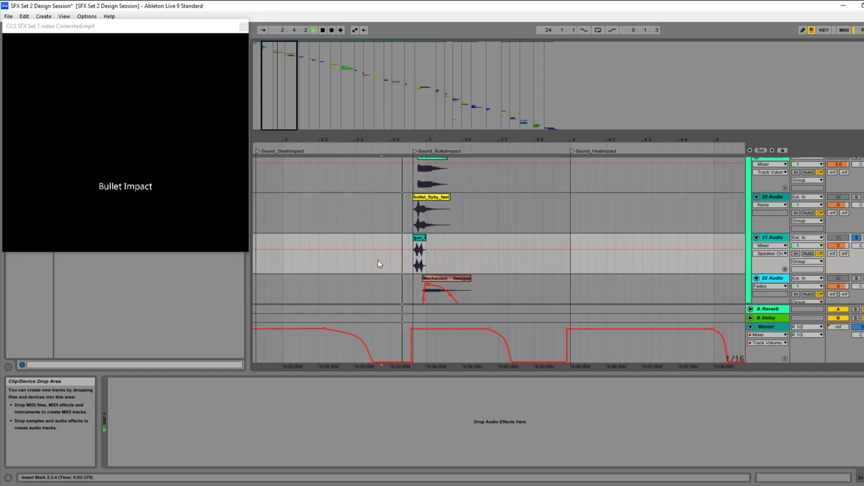
key("space")
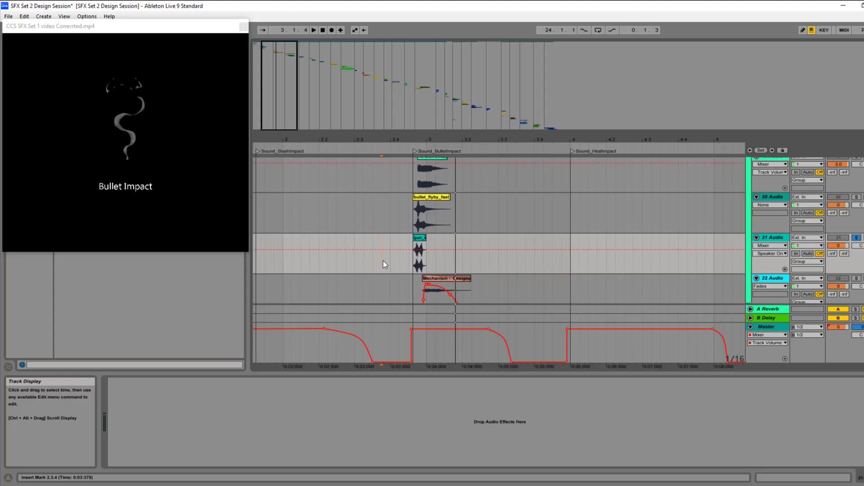
key("space")
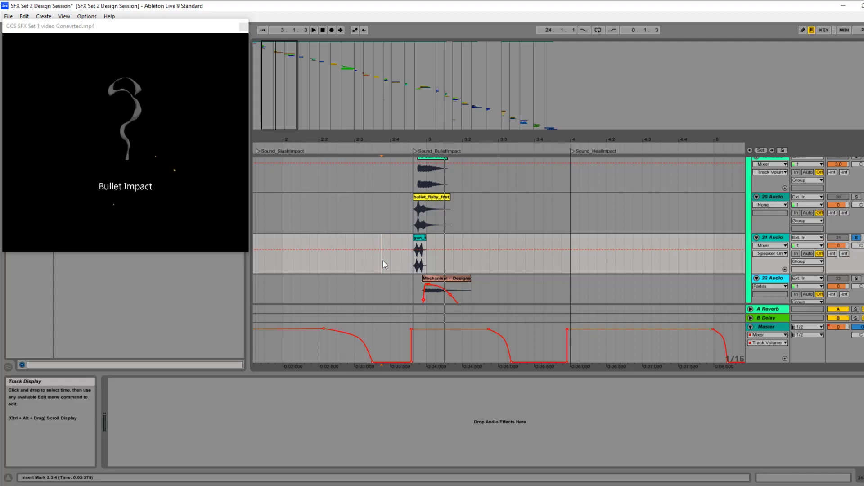
Step: Switch the solo to the 20 Audio track and play its bullet_flyby_fast clip from 2.3.3
left_click(856, 237)
left_click(856, 196)
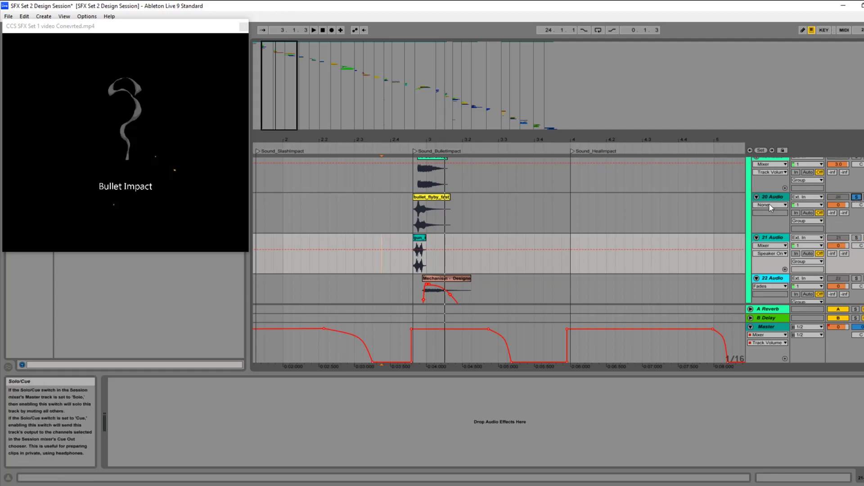
left_click(374, 209)
key("space")
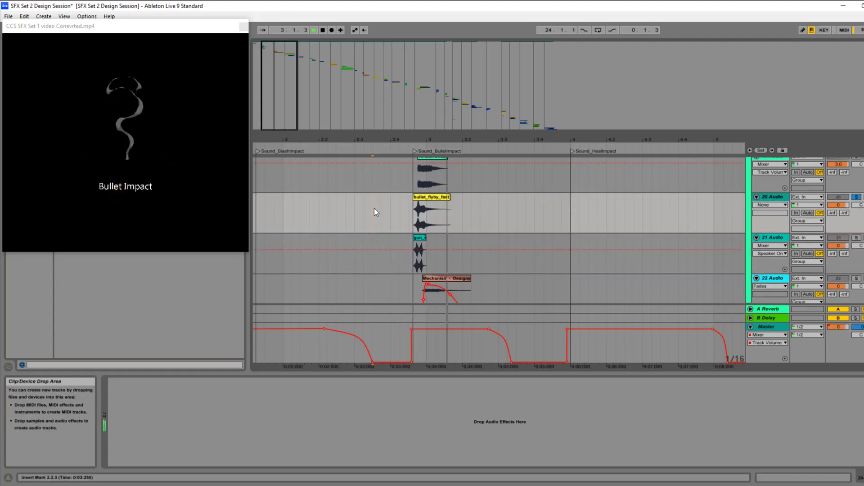
key("space")
key("space")
key("space")
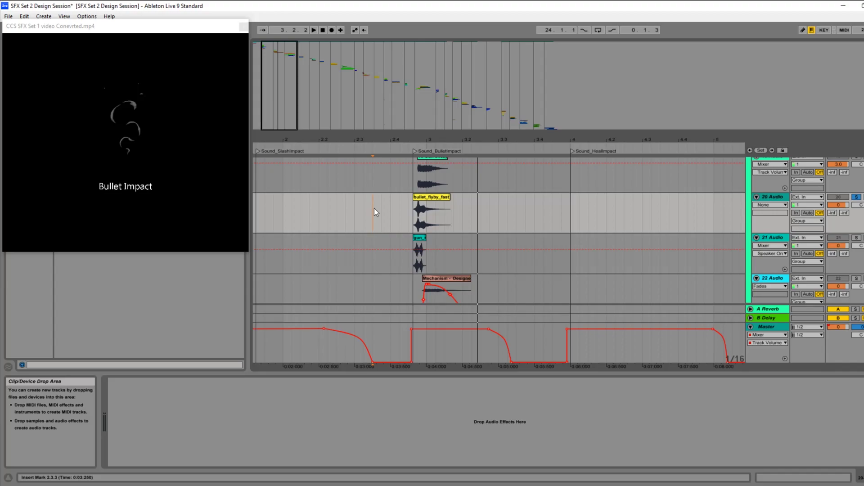
Step: Switch the solo to the 19 Audio track and play its gun shot clip from 2.3.3
left_click(856, 196)
scroll(696, 230, "up", 3)
key("space")
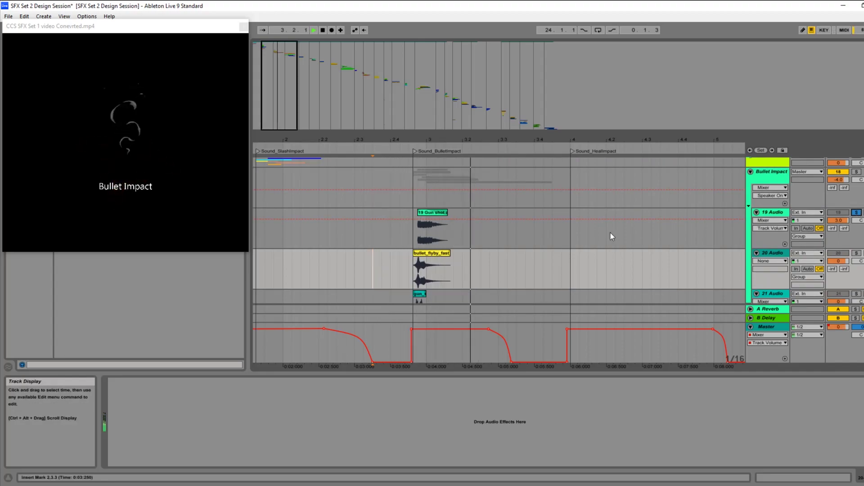
key("space")
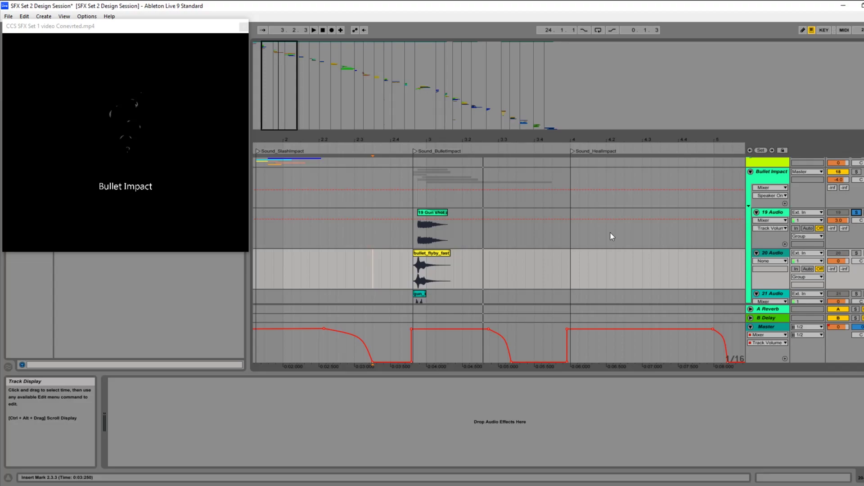
Step: Solo the 24 Audio track and play its EFX EXT .22 Long Rifle Shots 01 A clip from 2.3.4
scroll(703, 218, "down", 6)
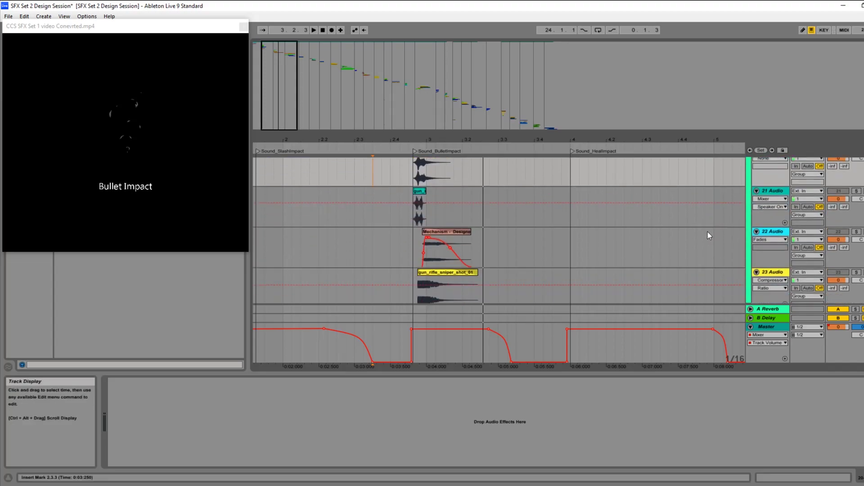
scroll(708, 232, "down", 2)
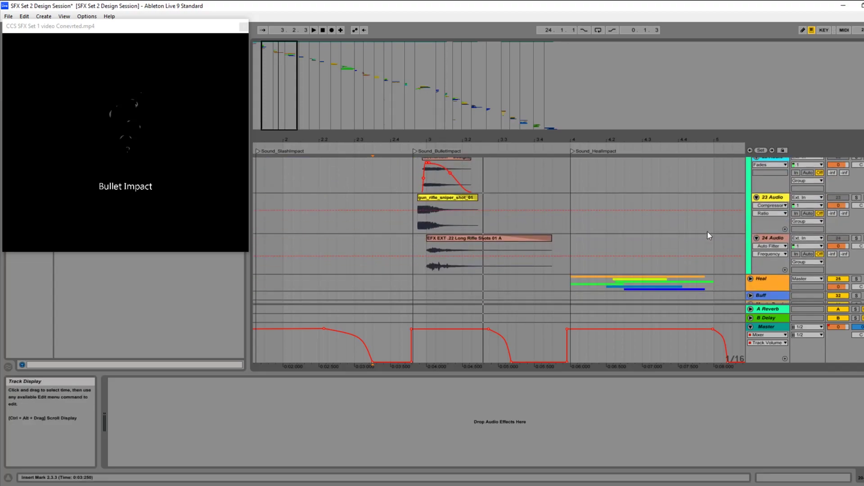
left_click(857, 238)
left_click(371, 242)
left_click(381, 223)
key("space")
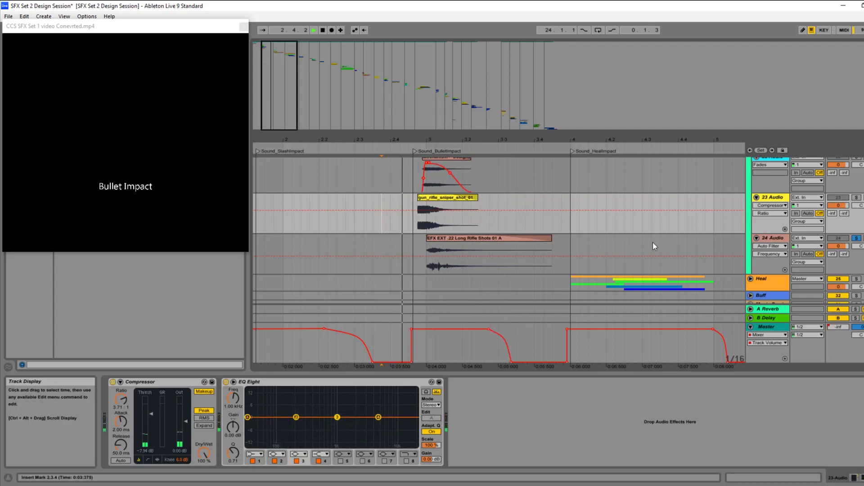
Step: Solo the 23 Audio track and play its gun_rifle_sniper_shot_01 clip from 2.3.4
scroll(653, 246, "up", 2)
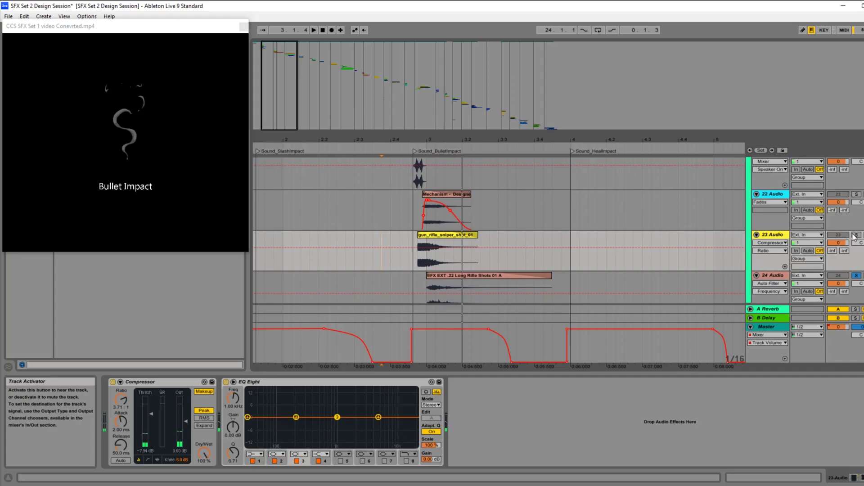
key("space")
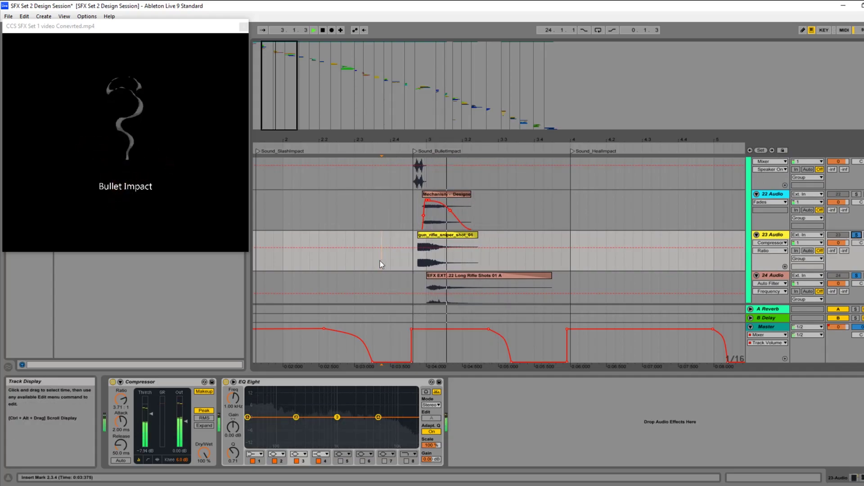
key("space")
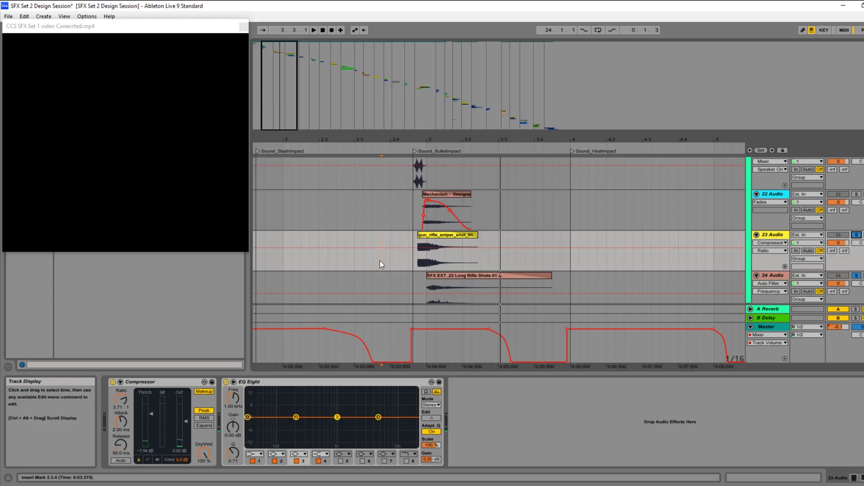
Step: Replay the soloed gun_rifle_sniper_shot_01 clip on the 23 Audio track from 2.3.4 against the video
key("space")
scroll(688, 222, "up", 2)
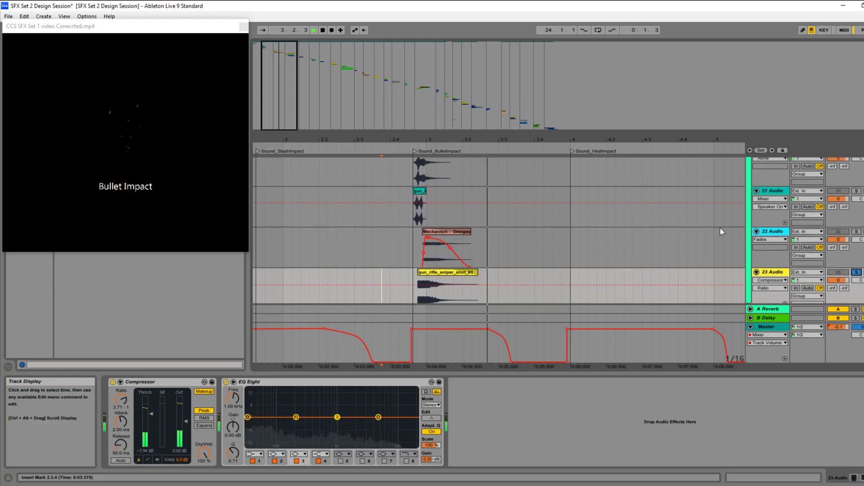
key("space")
Step: Solo the 22 Audio track and play its Mechanism clip from 2.3.4, repeating the playback
key("space")
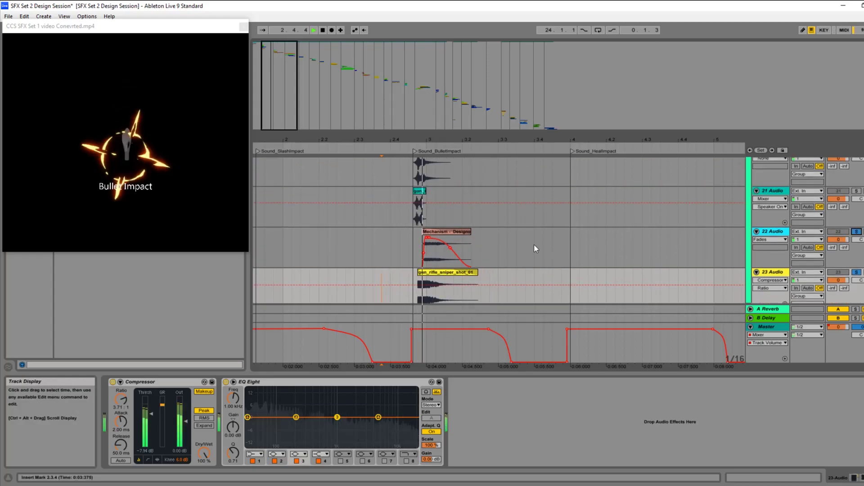
key("space")
key("space")
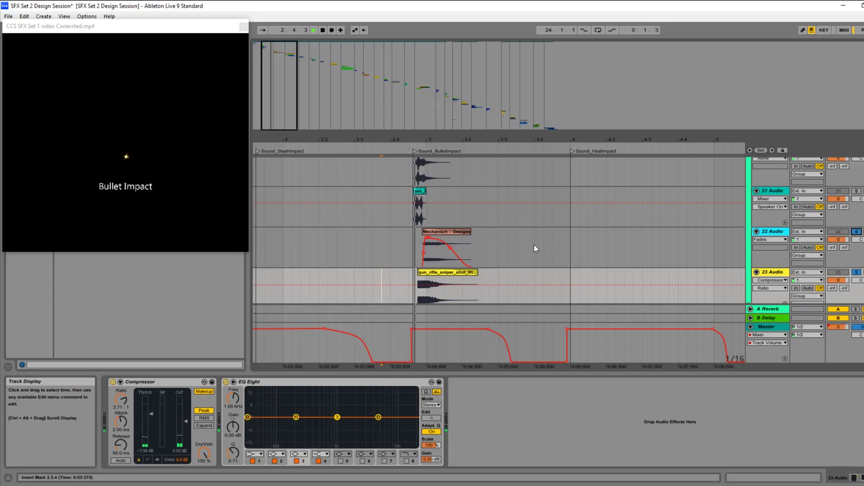
key("space")
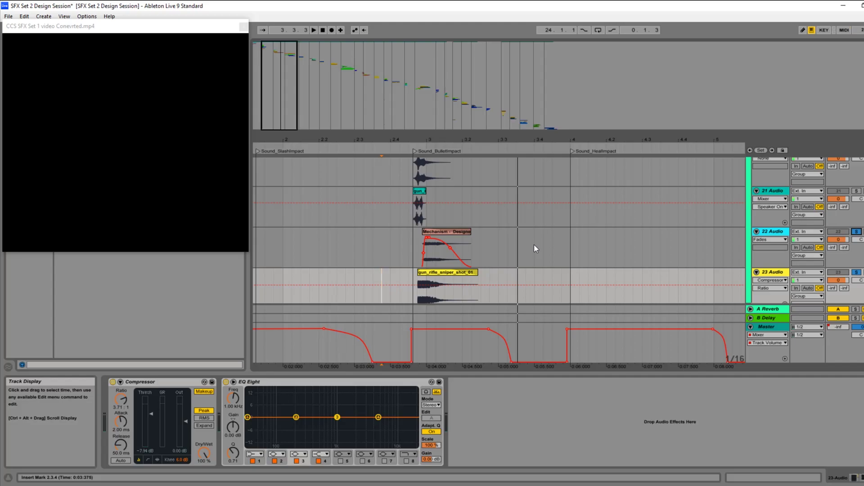
Step: Clear the solos, mute the 19 Audio track and play the remaining Bullet Impact layers from 2.3.4
scroll(473, 247, "down", 2)
scroll(408, 247, "up", 2)
scroll(558, 246, "down", 2)
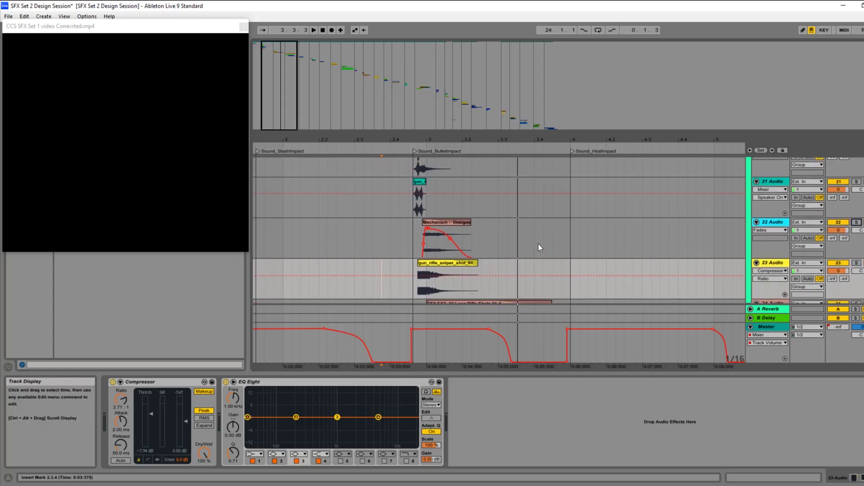
scroll(531, 246, "up", 4)
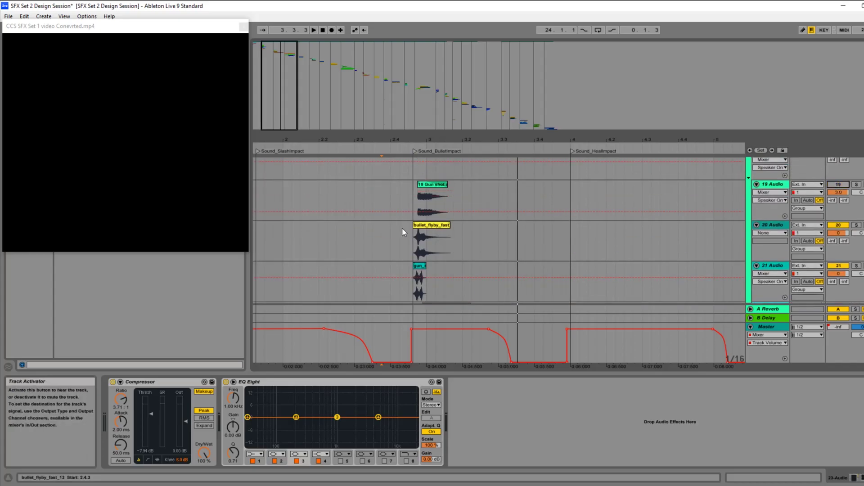
scroll(387, 232, "down", 6)
key("space")
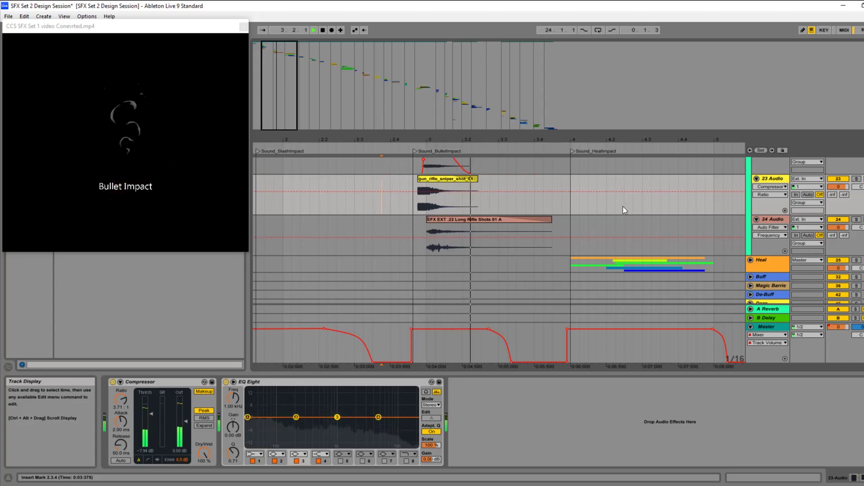
scroll(617, 213, "up", 5)
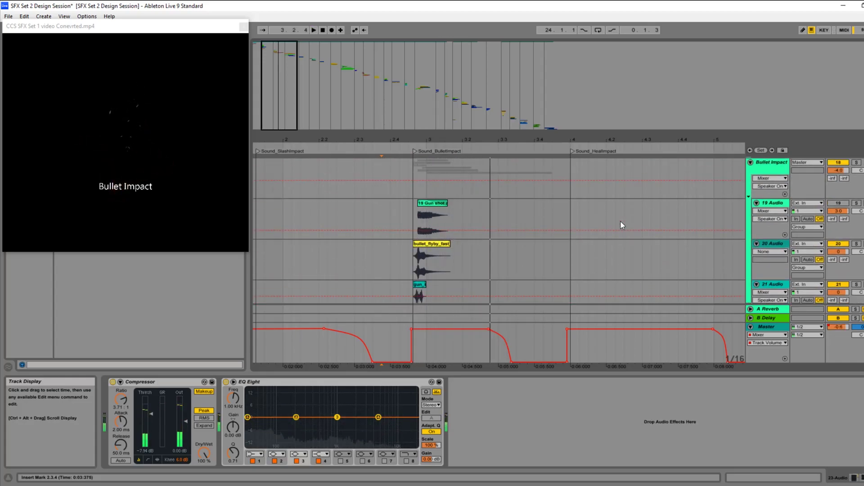
key("space")
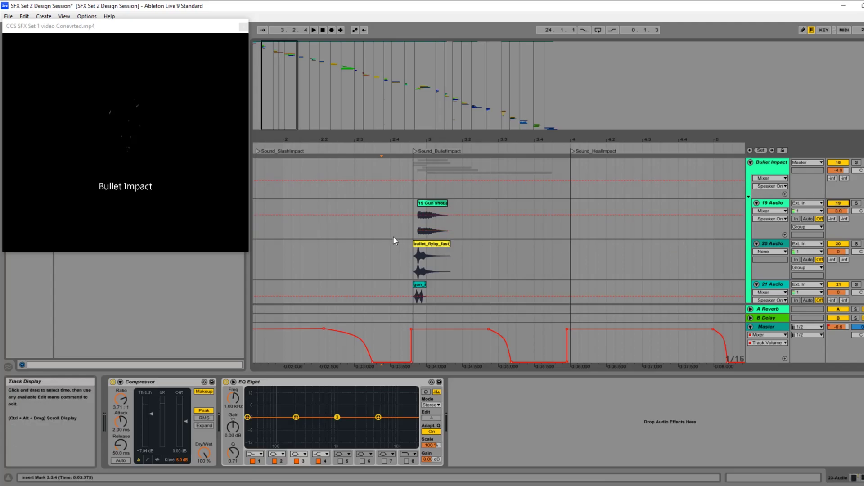
Step: Reactivate the 19 Audio track and play the complete Bullet Impact sound from 2.4.1
left_click(376, 223)
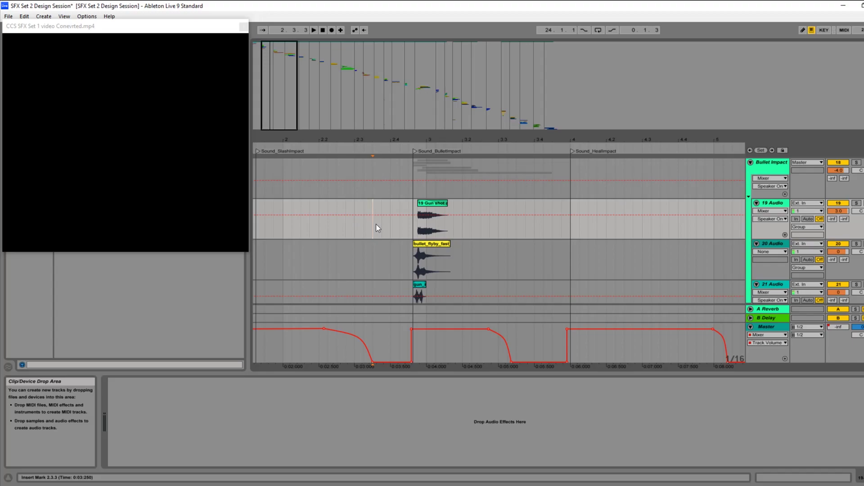
left_click(390, 224)
key("space")
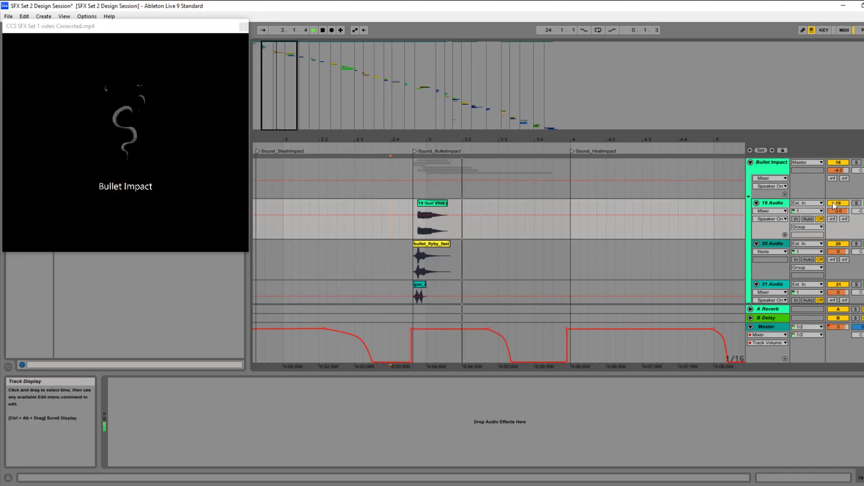
key("space")
Step: Collapse the Bullet Impact group and expand the Heal group to show its audio tracks
left_click_drag(669, 139, 666, 133)
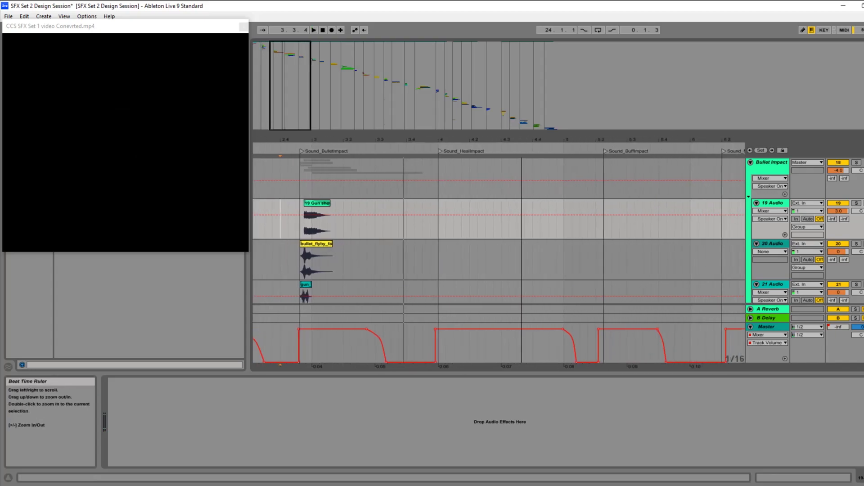
key("alt+u")
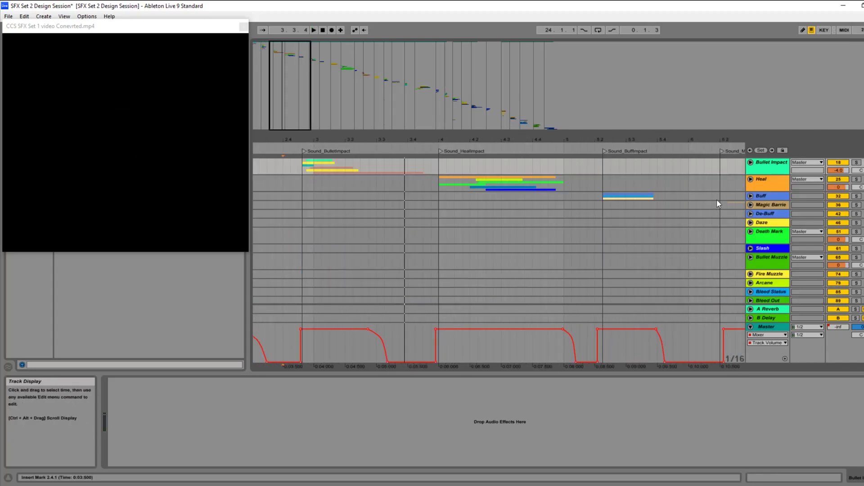
left_click(750, 179)
scroll(491, 223, "down", 2)
scroll(632, 206, "up", 2)
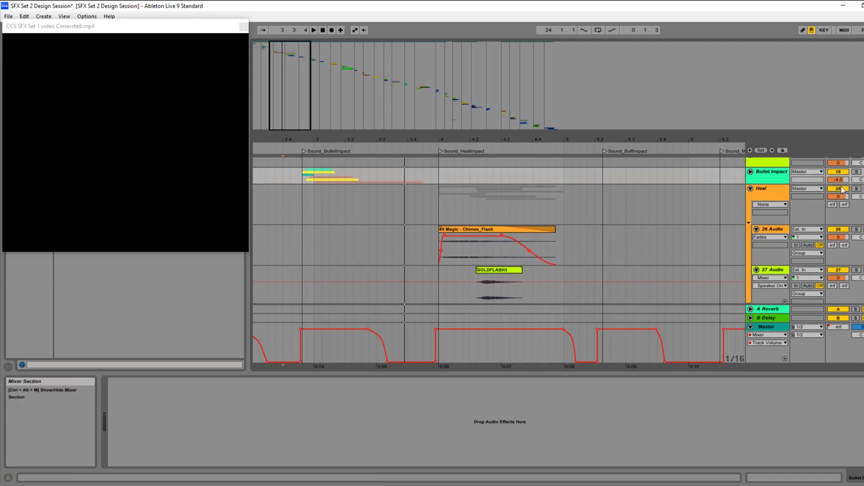
Step: Play the complete Heal Impact sound against the video from 3.4.2, restarting it once
left_click(416, 205)
key("space")
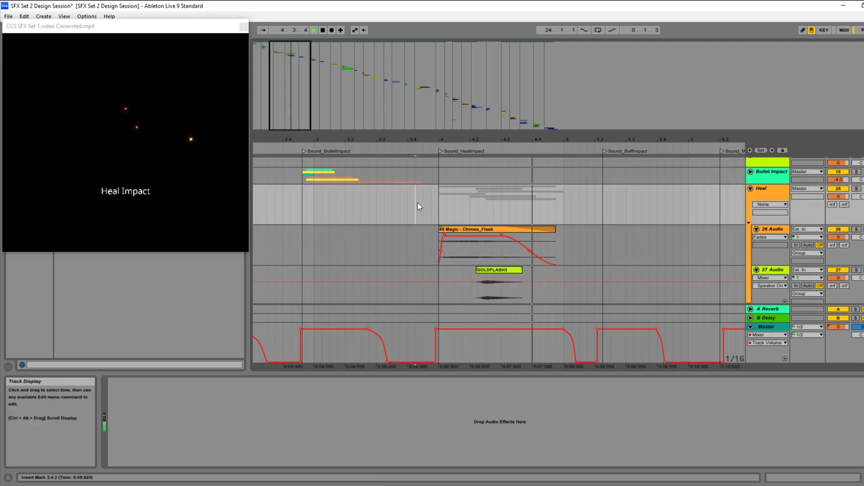
key("space")
key("space")
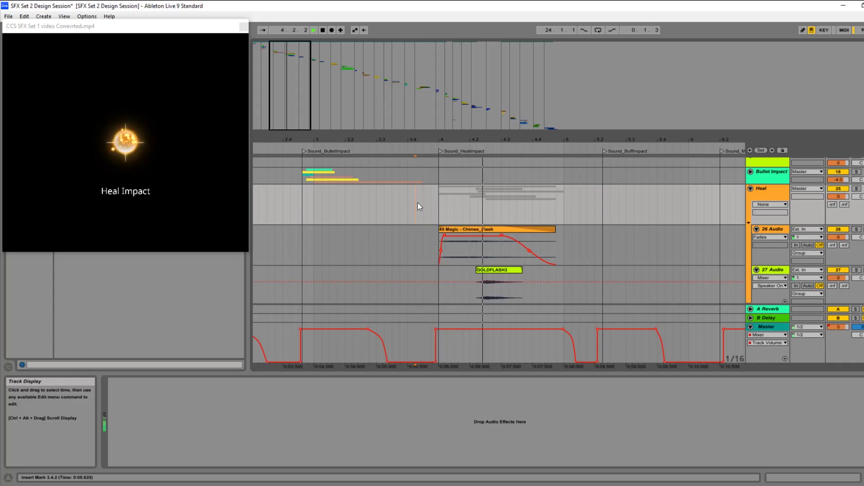
Step: Mute the Heal group and play the Heal Impact animation silently from 3.4.2
left_click(828, 189)
key("space")
key("space")
left_click(417, 211)
key("space")
key("space")
key("space")
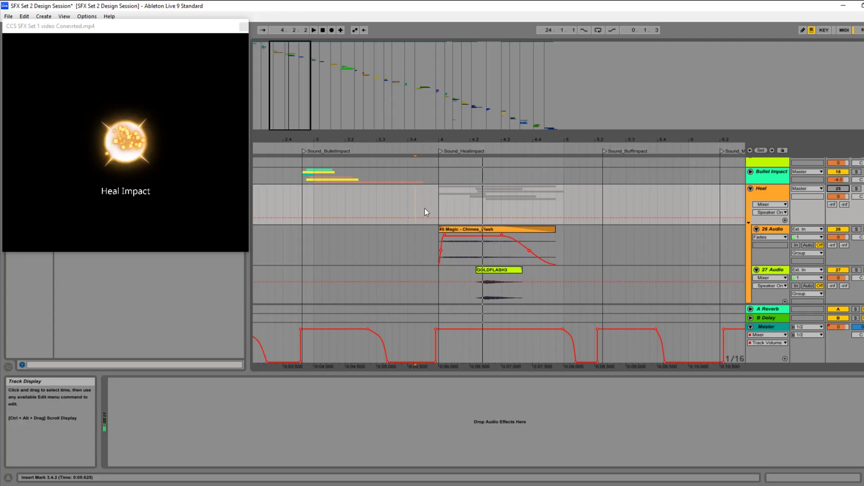
Step: Set the playback start to 4.1.1 and examine the clips layered on the Heal group's tracks, from 26 Audio to 31 Audio
left_click(441, 209)
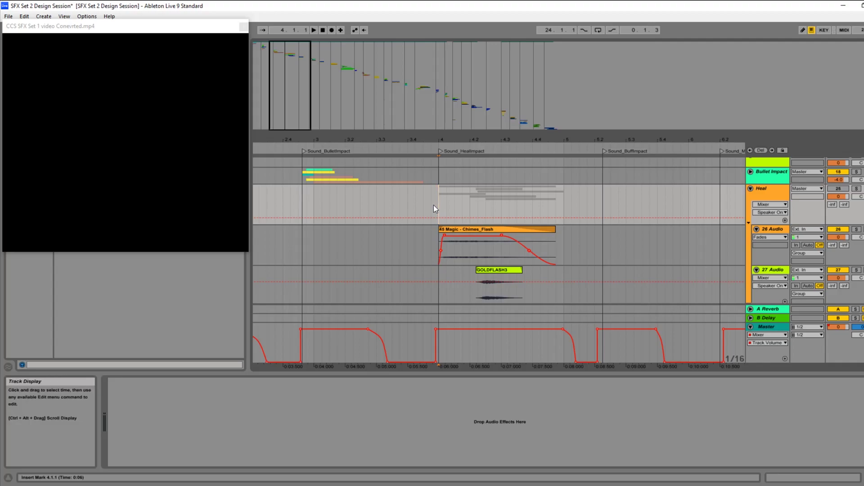
scroll(433, 205, "down", 4)
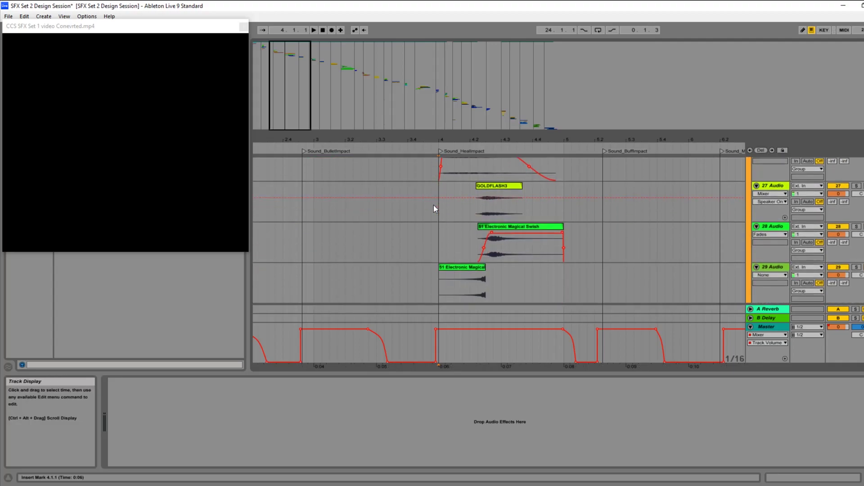
scroll(433, 209, "down", 3)
left_click_drag(444, 140, 444, 122)
scroll(413, 261, "up", 3)
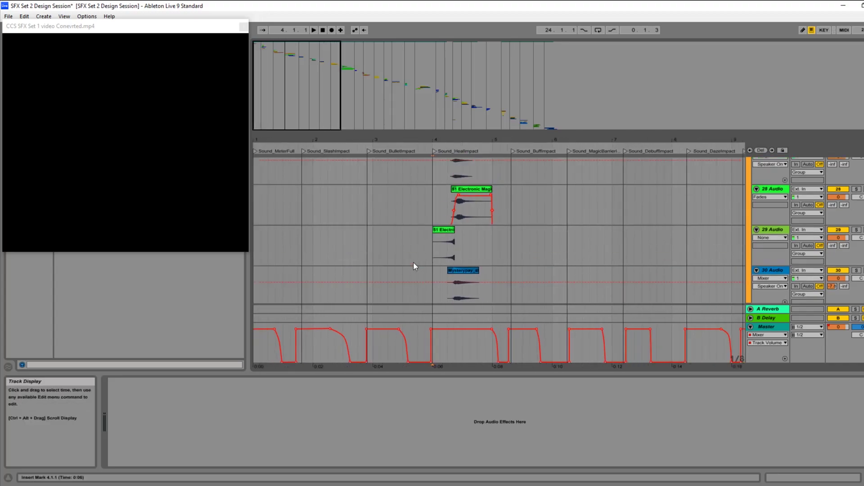
scroll(422, 247, "up", 2)
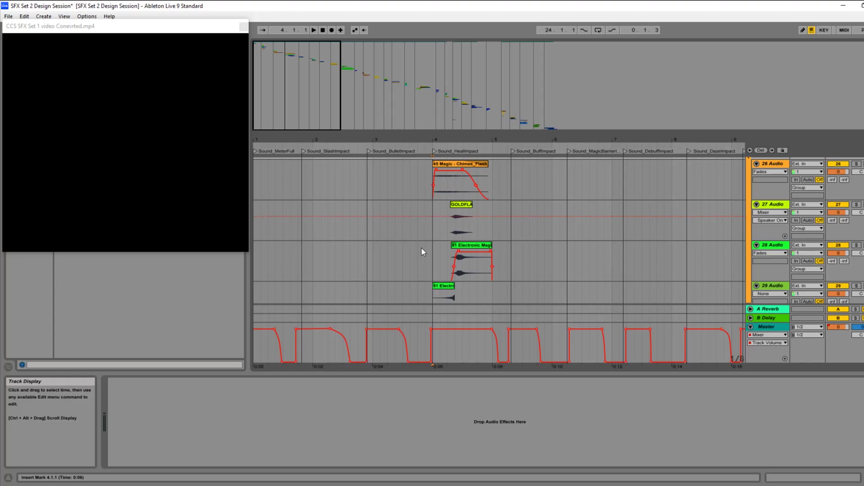
scroll(422, 245, "down", 5)
scroll(422, 245, "up", 3)
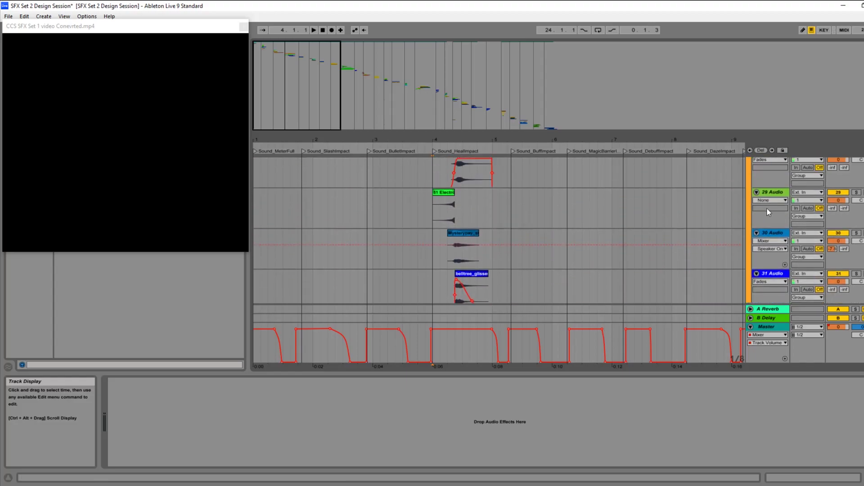
Step: Solo the 29 Audio track and play its 91 Electronic Magical Swish clip repeatedly from 3.4.1
left_click(419, 215)
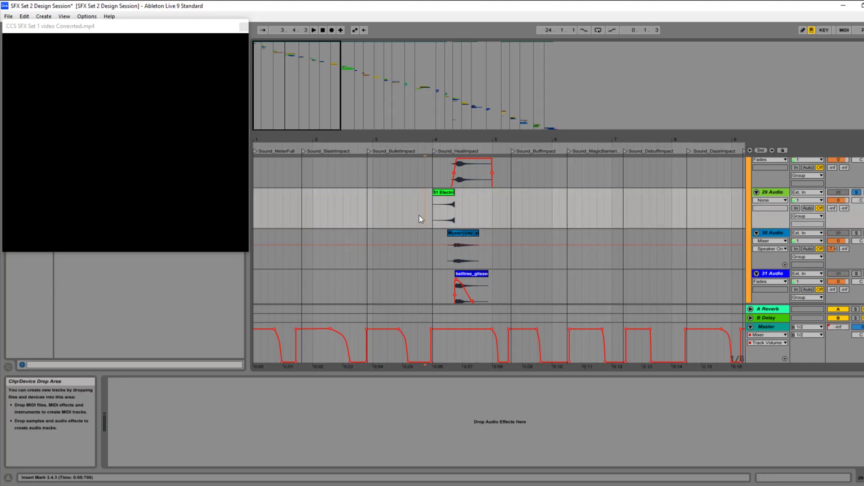
key("space")
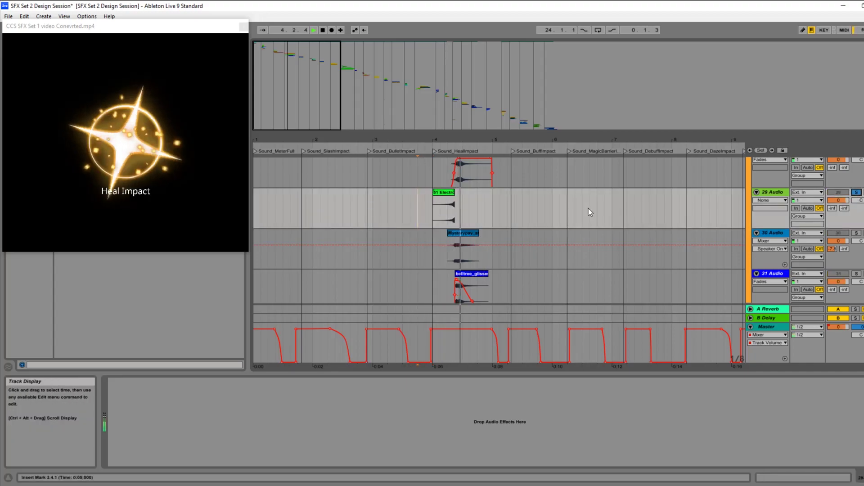
key("space")
key("space")
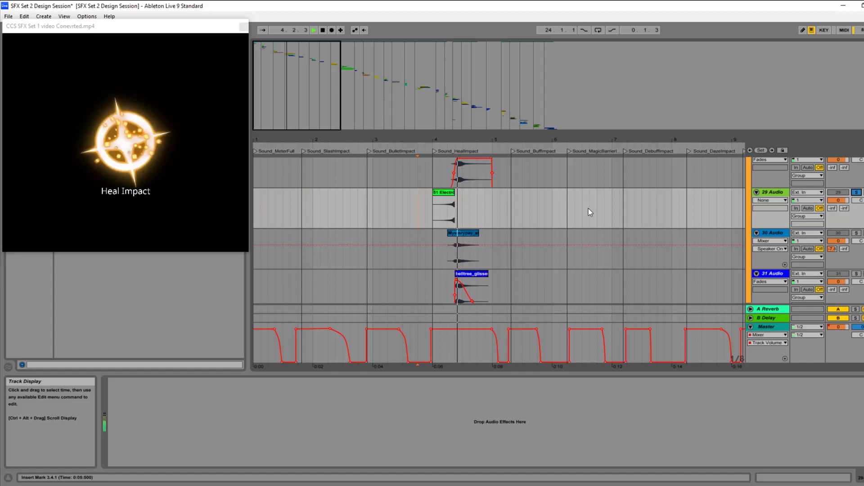
key("space")
key("space")
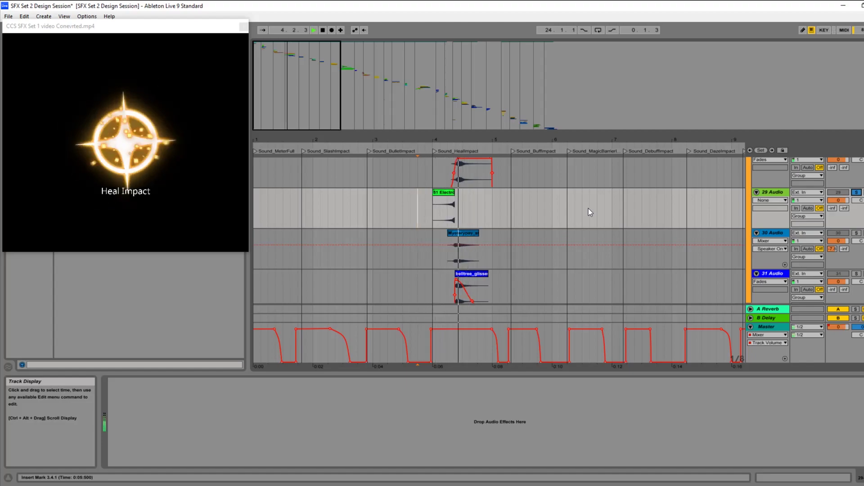
key("space")
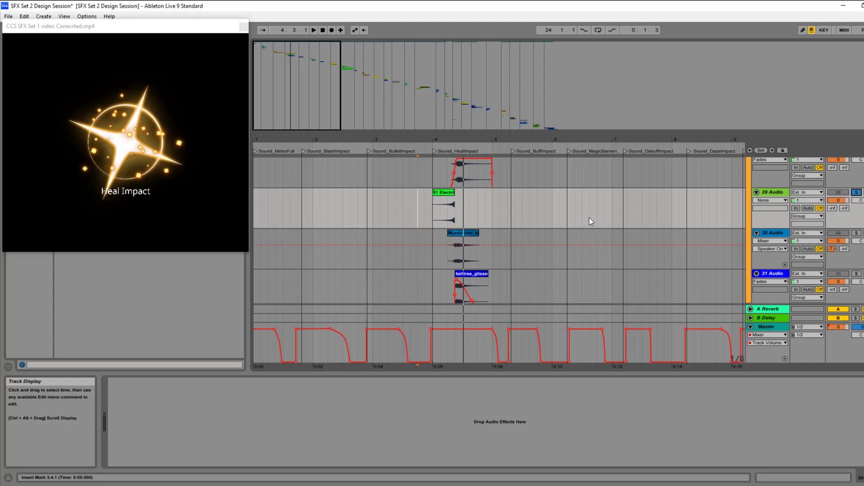
Step: Solo the 26 Audio track, play its Magic - Chimes_Flash clip from 3.4.3, and clear the solo
scroll(589, 218, "up", 1)
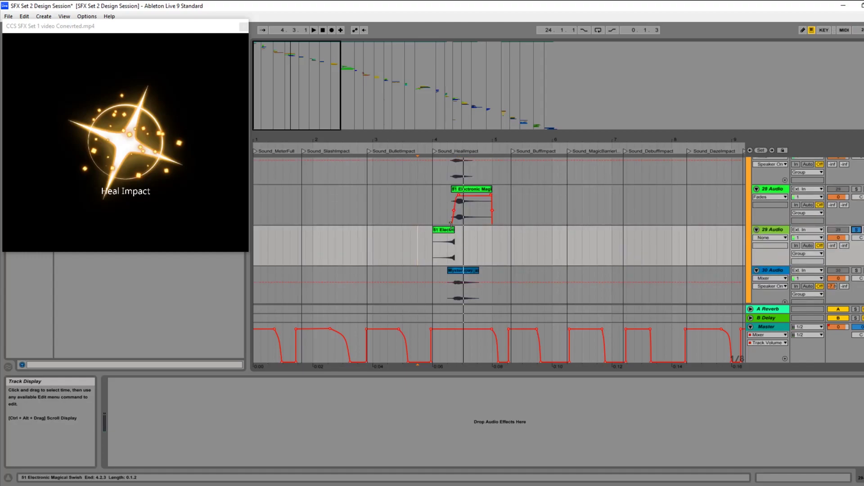
scroll(455, 239, "up", 2)
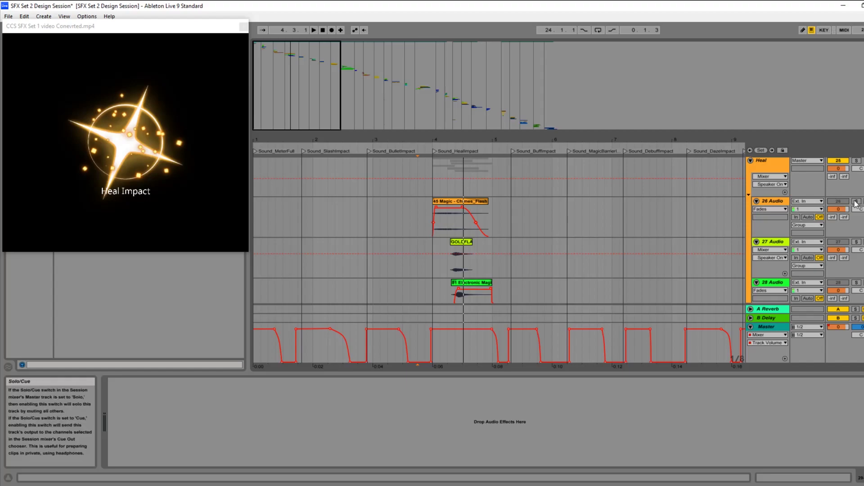
left_click(416, 214)
key("space")
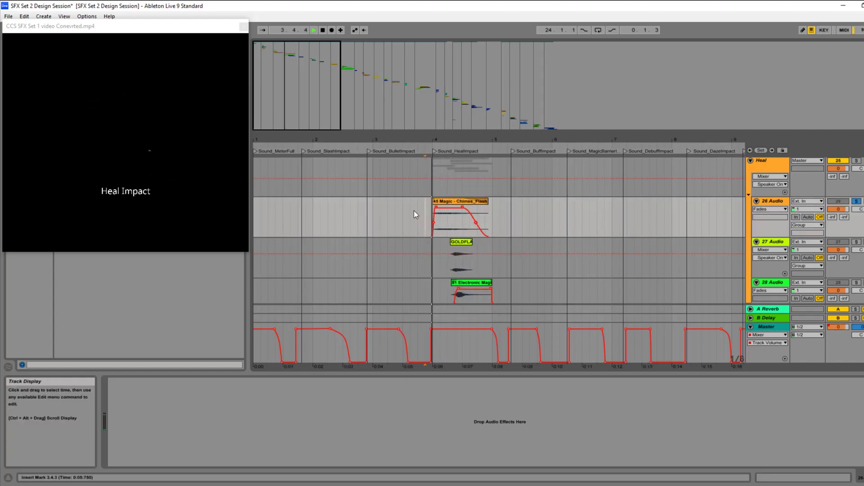
left_click(409, 210)
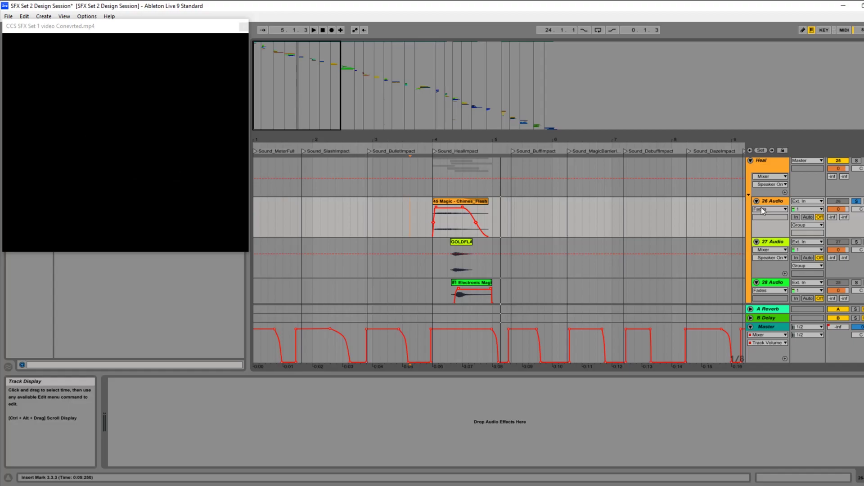
left_click(856, 201)
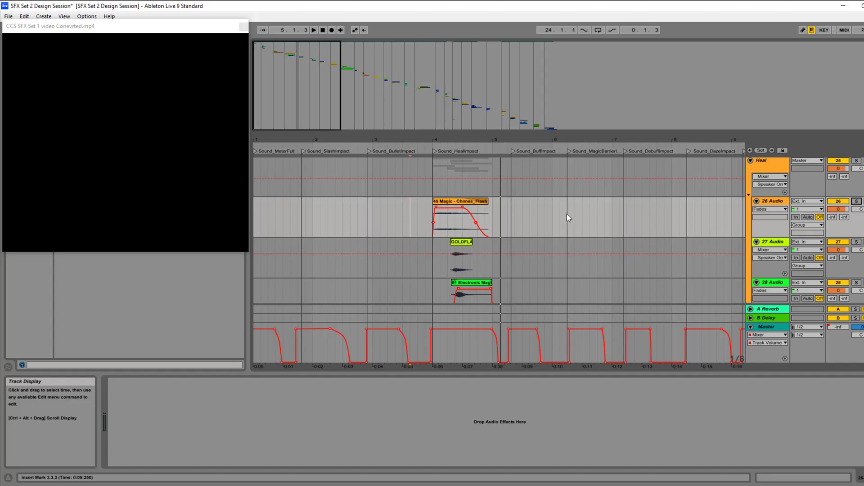
Step: Solo the 29 Audio track in the Heal group and play its Electronic Magical Swish clip repeatedly from 3.4.1
scroll(570, 214, "down", 5)
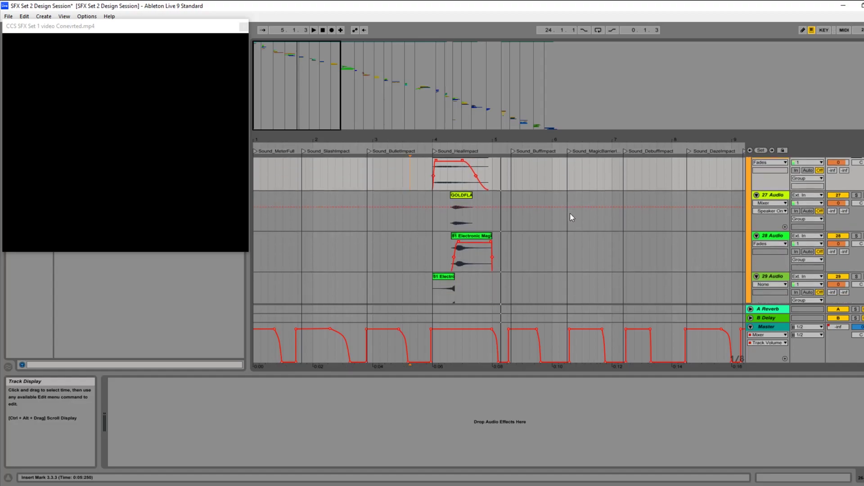
scroll(457, 230, "up", 5)
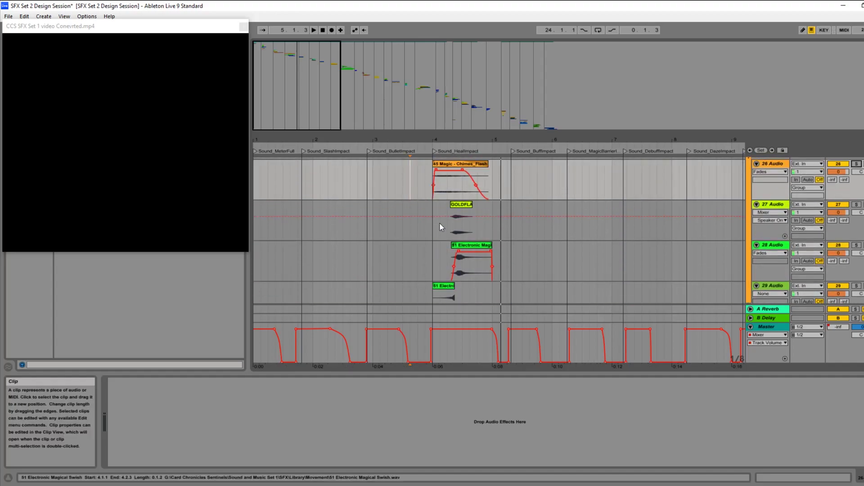
left_click(855, 286)
scroll(855, 285, "down", 2)
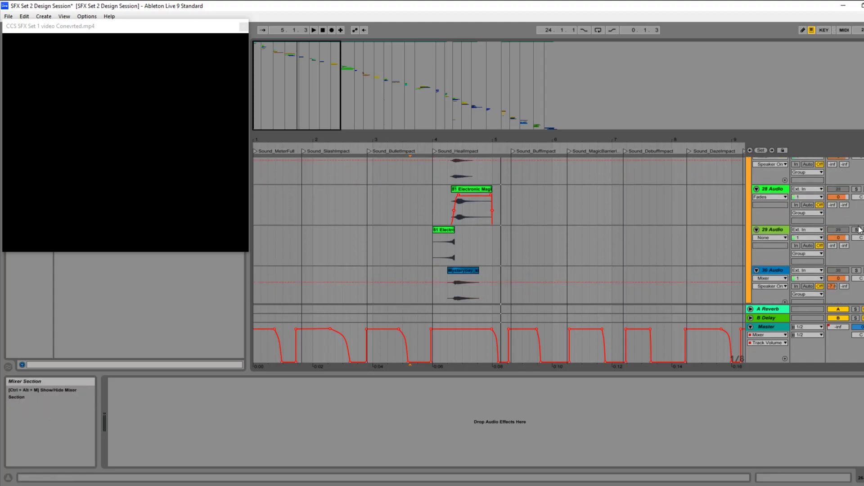
left_click(416, 244)
key("space")
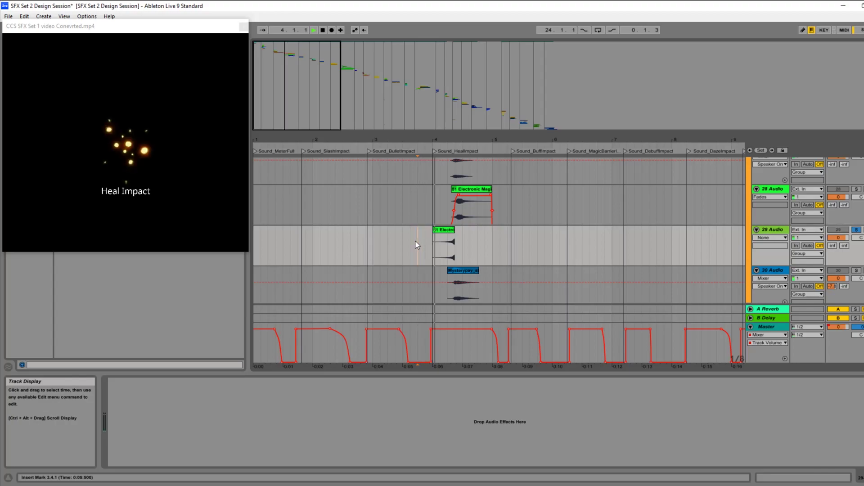
key("space")
key("space")
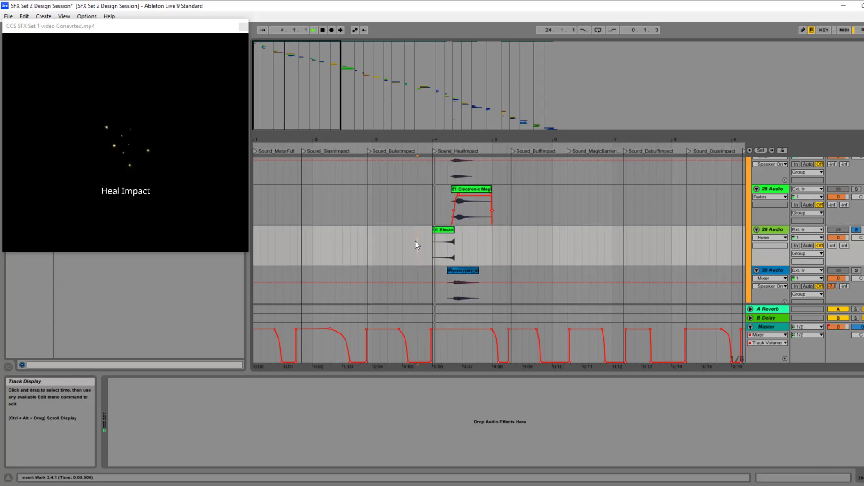
Step: Solo the 30 Audio track alongside 26 Audio and 29 Audio, and play the combined layers repeatedly from 3.4.1
scroll(416, 237, "up", 3)
key("space")
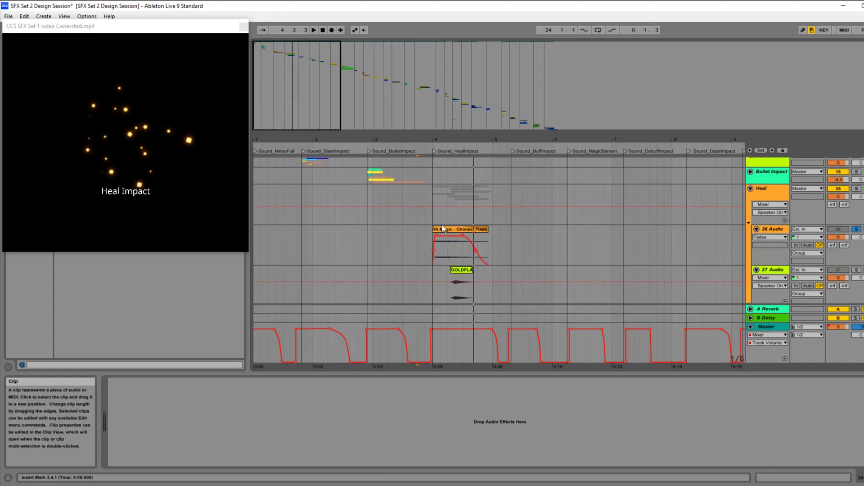
scroll(412, 238, "down", 2)
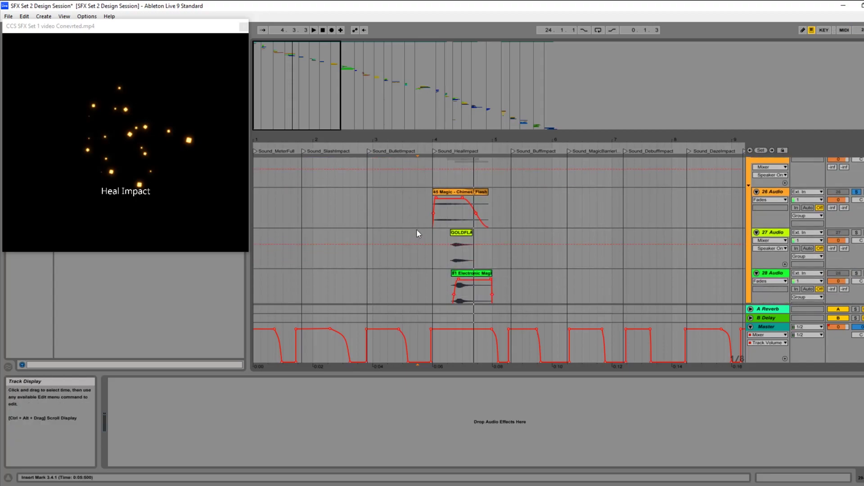
left_click(420, 213)
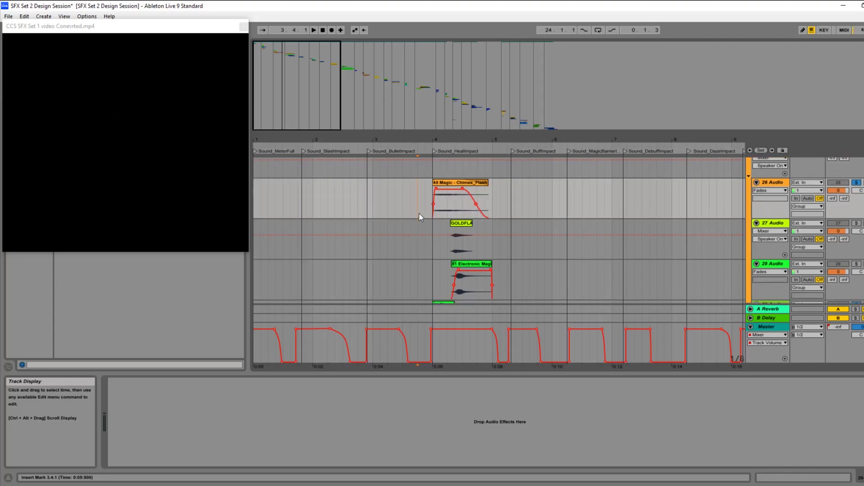
scroll(419, 216, "down", 6)
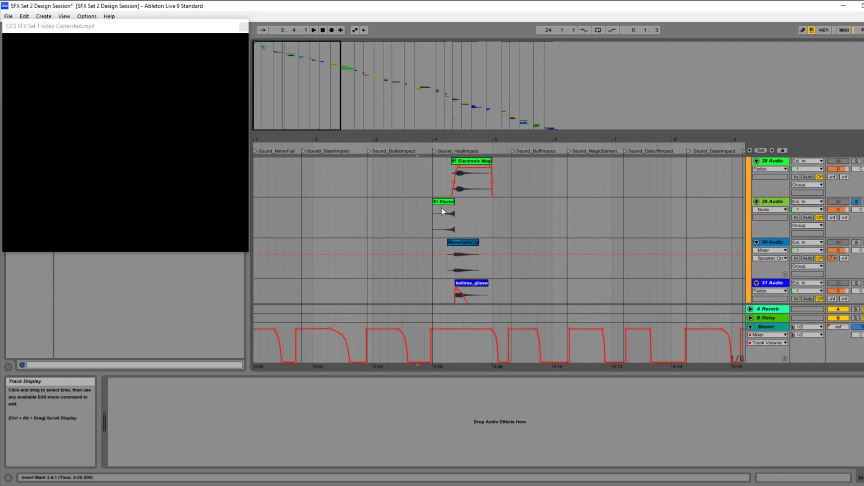
left_click(857, 242)
scroll(542, 217, "down", 1)
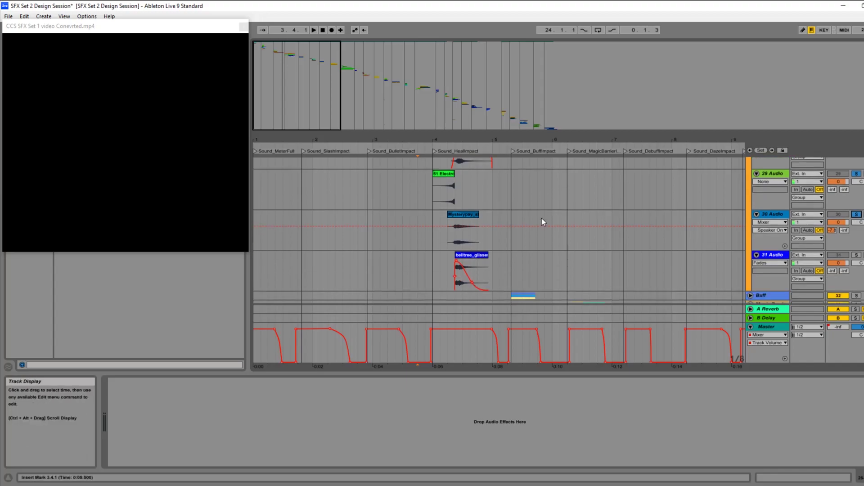
scroll(533, 209, "up", 1)
key("space")
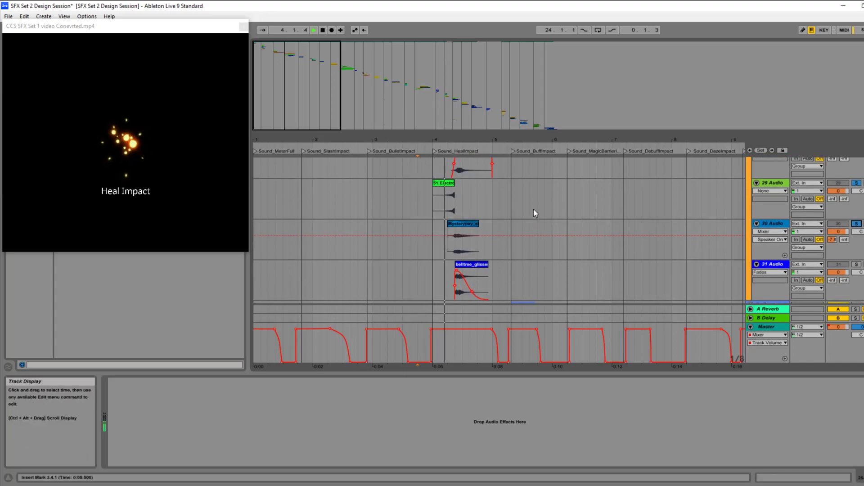
key("space")
key("space")
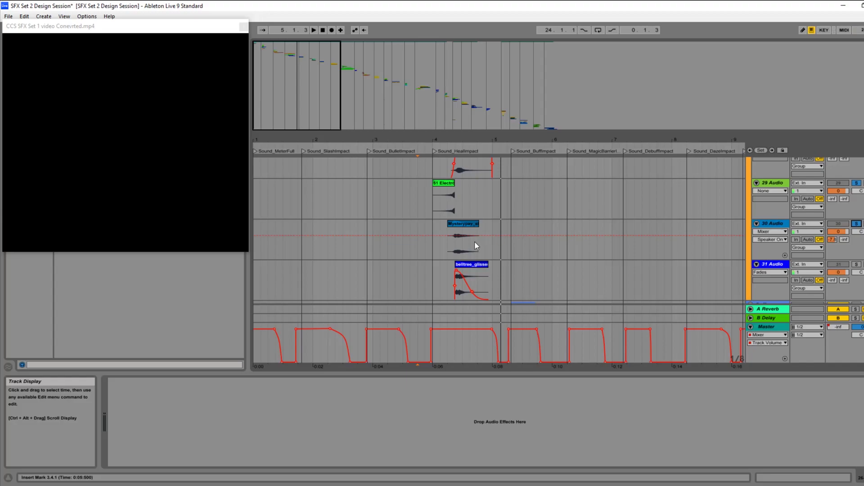
Step: Check the timing of the 30 Audio clip against the Heal Impact animation at 4.2.3, 4.1.1 and 4.2.1
left_click(455, 246)
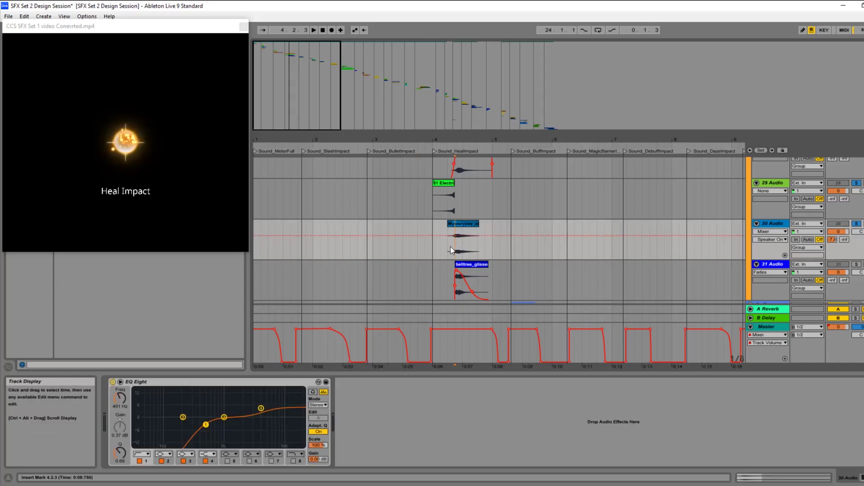
left_click(432, 247)
key("space")
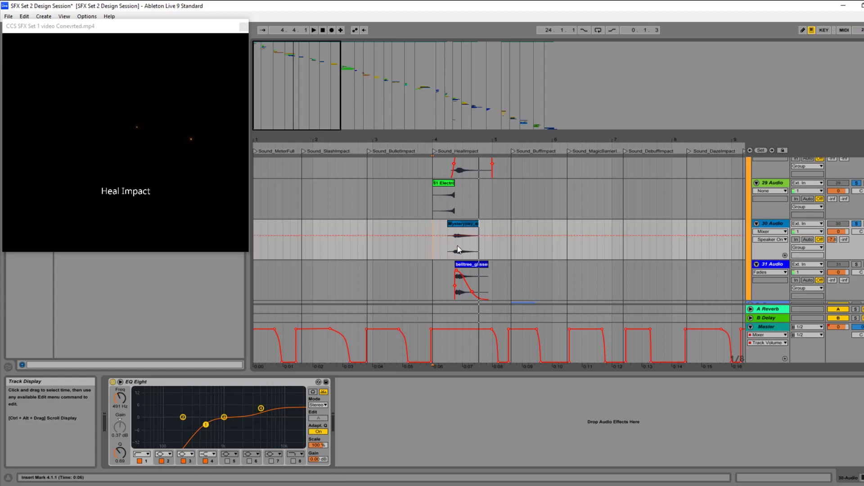
left_click(454, 249)
left_click(449, 244)
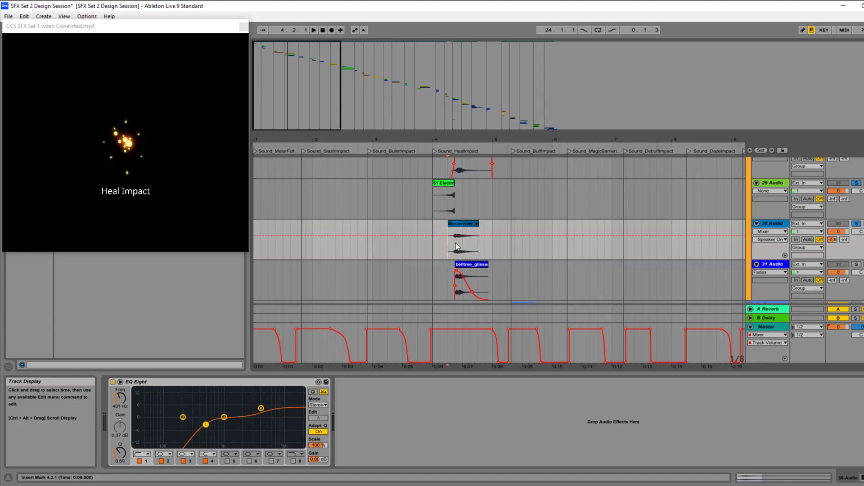
Step: Add the 31 Audio track to the solo and play its belltree clip with the other soloed layers from 3.4.3
scroll(500, 231, "down", 2)
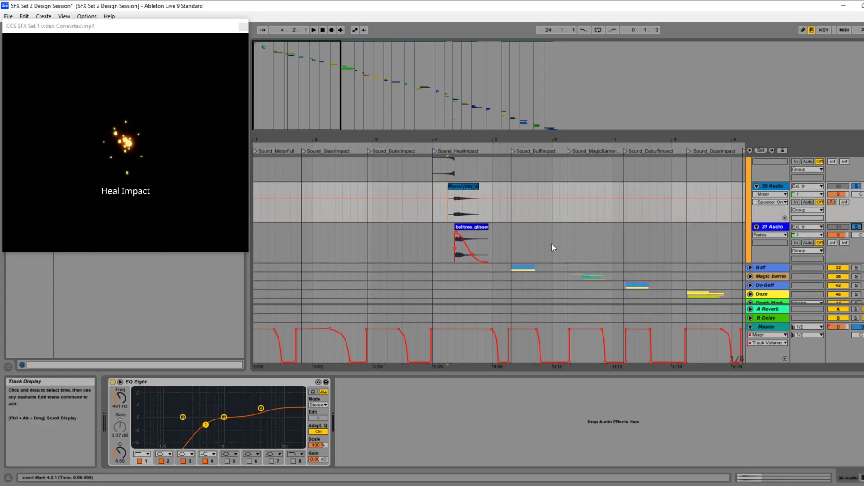
key("space")
left_click(425, 232)
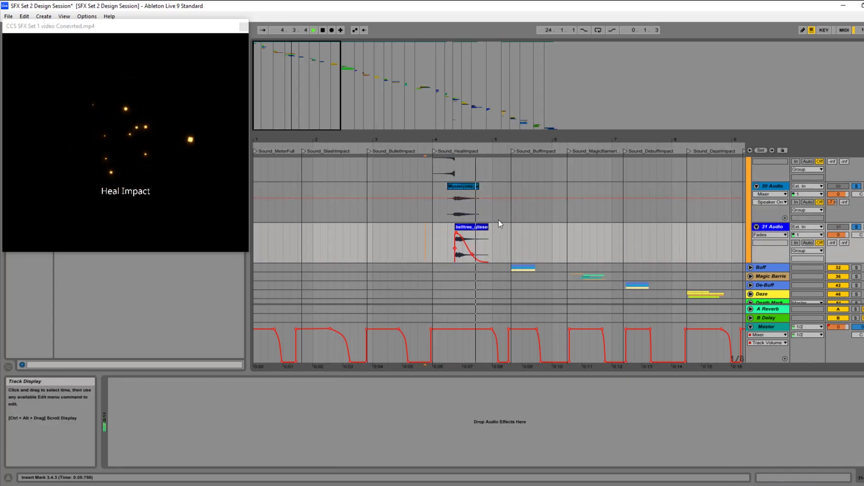
key("space")
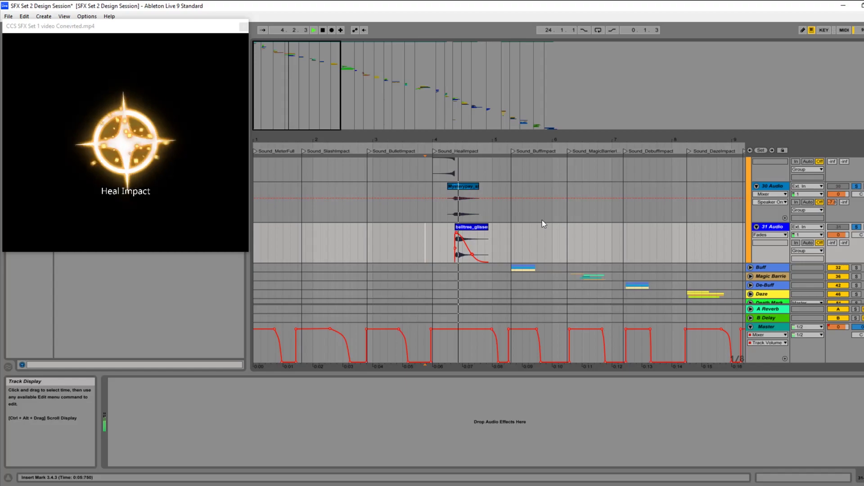
key("space")
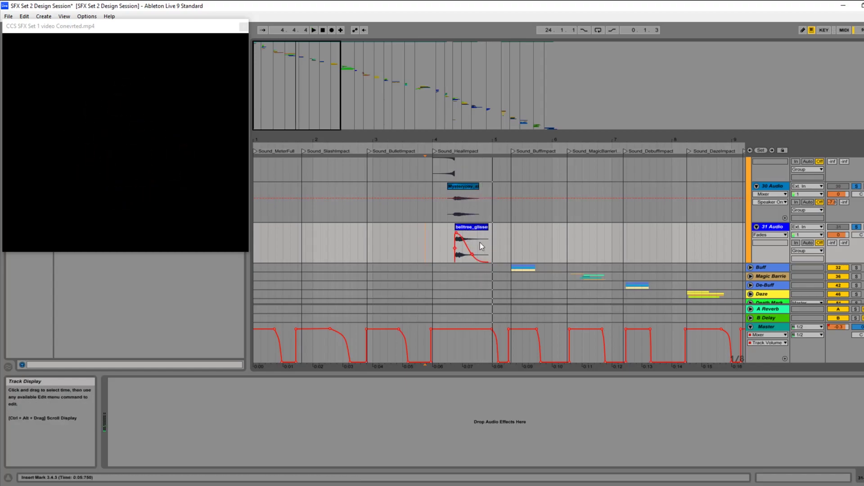
Step: Add the 28 Audio track to the solo and play its Electronic Magic clip with the other soloed layers from 3.4.3
scroll(478, 242, "up", 3)
scroll(482, 263, "up", 5)
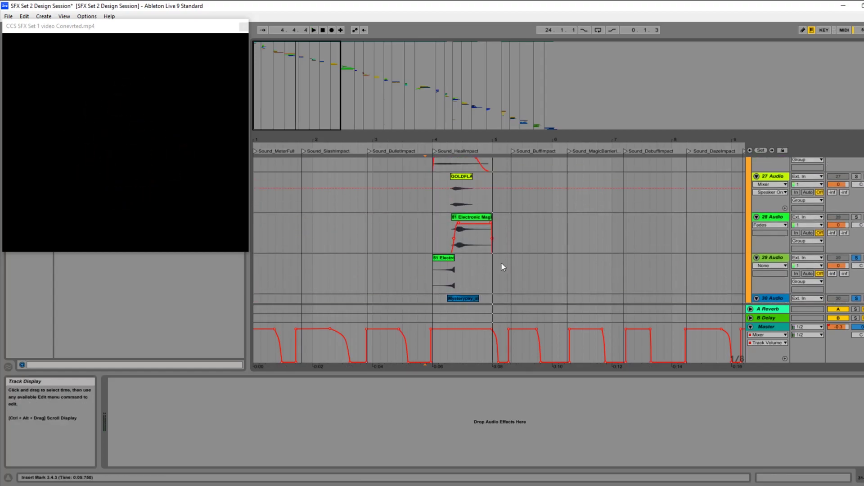
left_click(856, 218)
key("space")
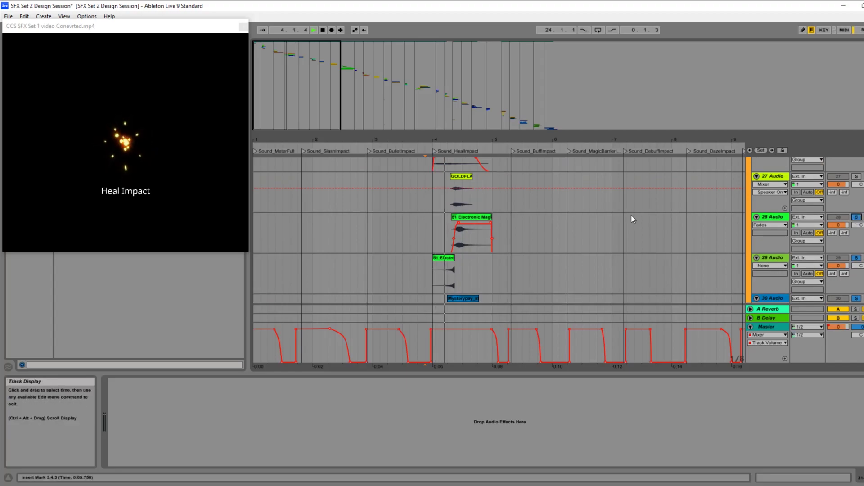
key("space")
key("space")
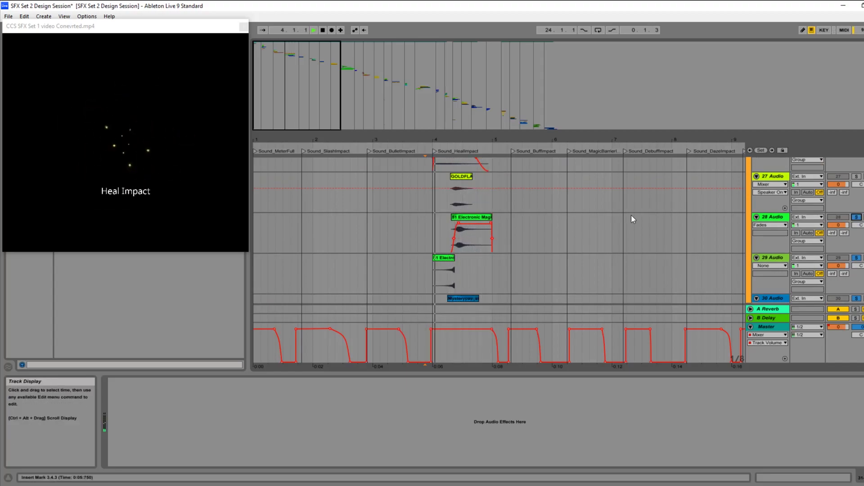
key("space")
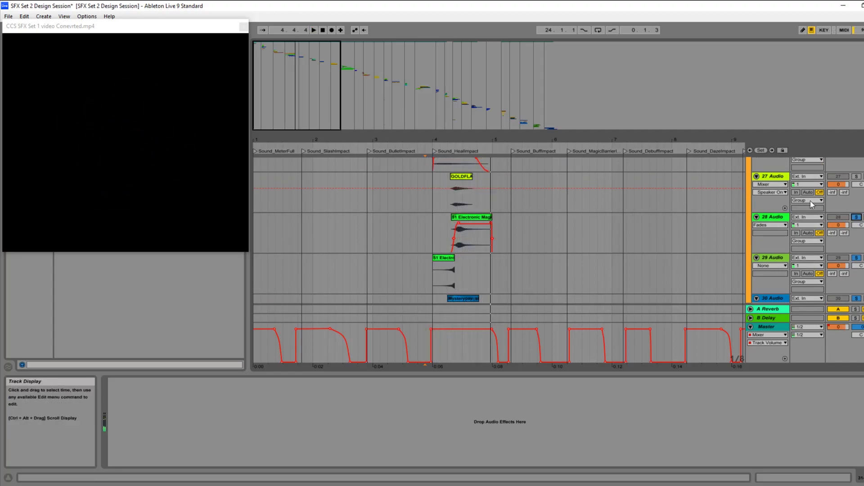
Step: Clear the earlier solos, then audition the 27 Audio track's GOLDFLA layer with playback started from 3.3.3
left_click(858, 218)
scroll(484, 220, "up", 2)
left_click(410, 242)
key("space")
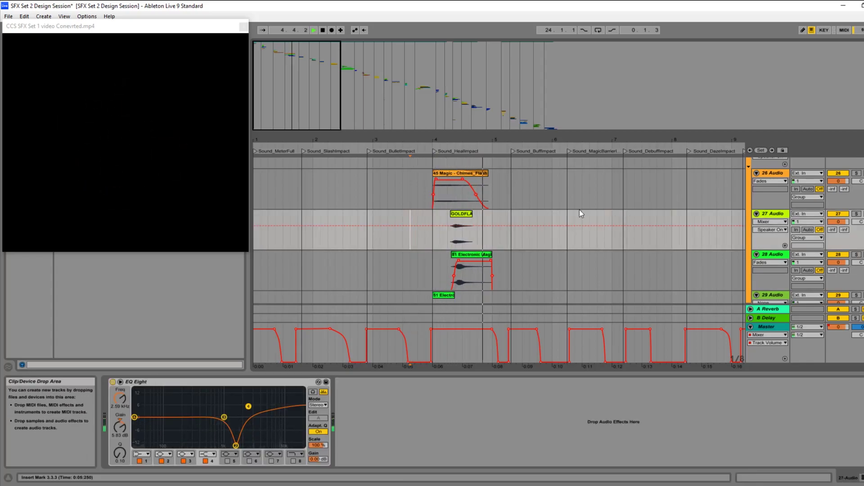
left_click(856, 214)
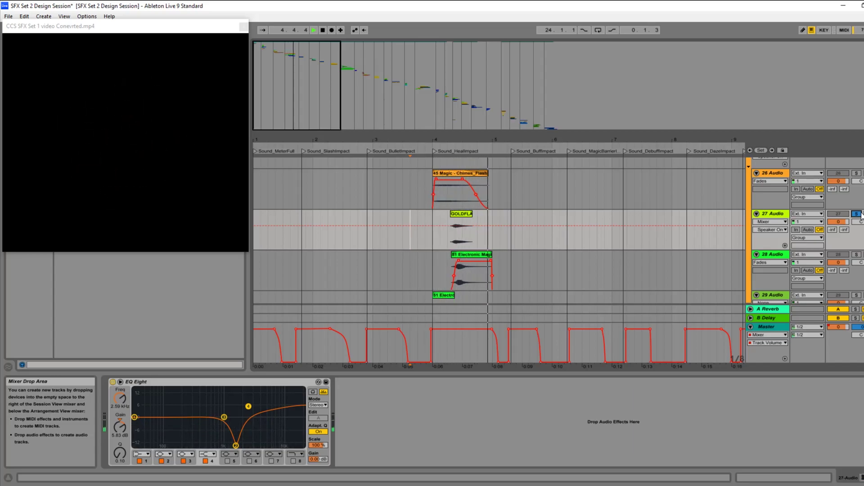
key("space")
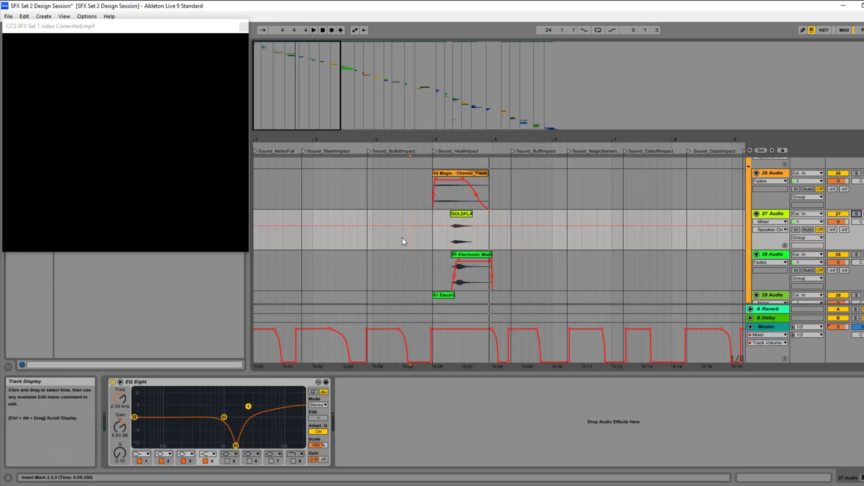
Step: Play all the Heal Impact layers together from 3.4.1 and collapse the Heal group
left_click(417, 238)
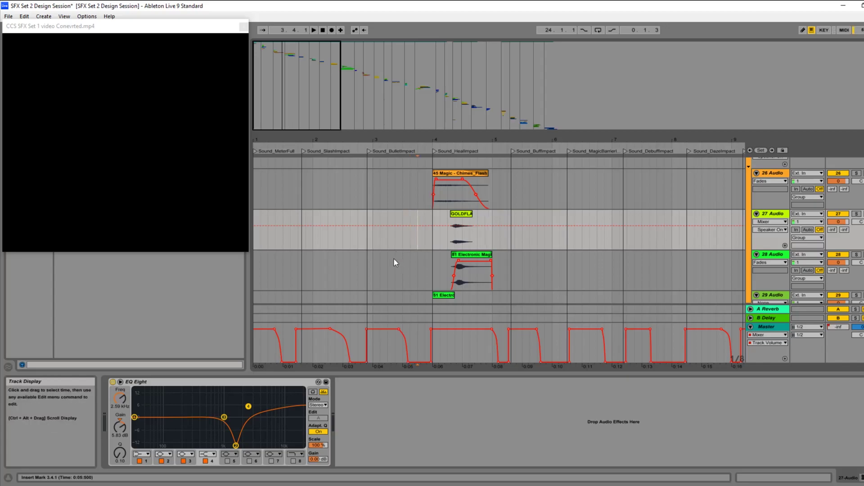
key("space")
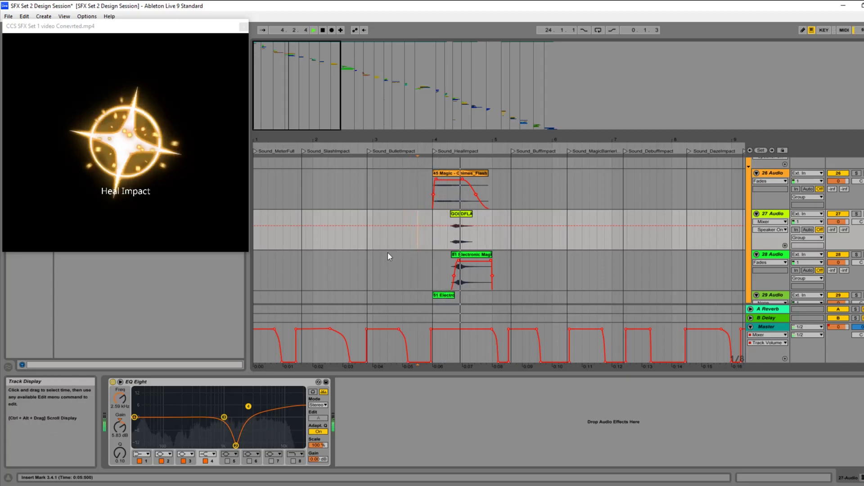
key("space")
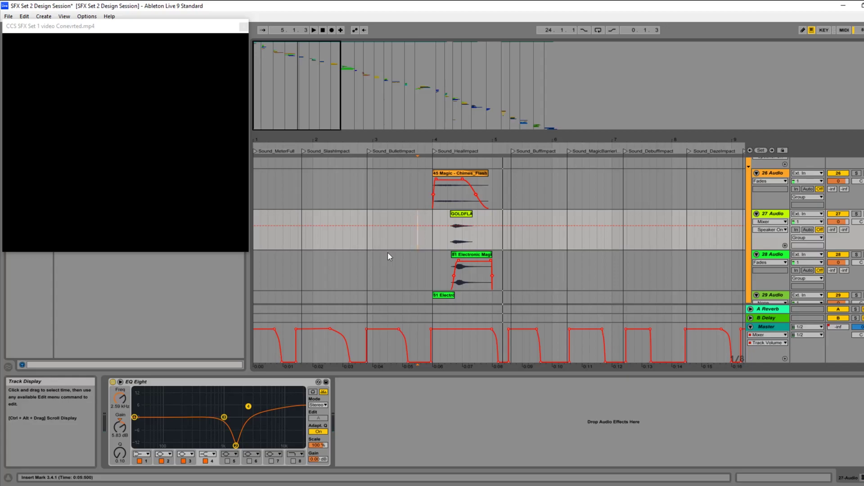
scroll(703, 246, "up", 5)
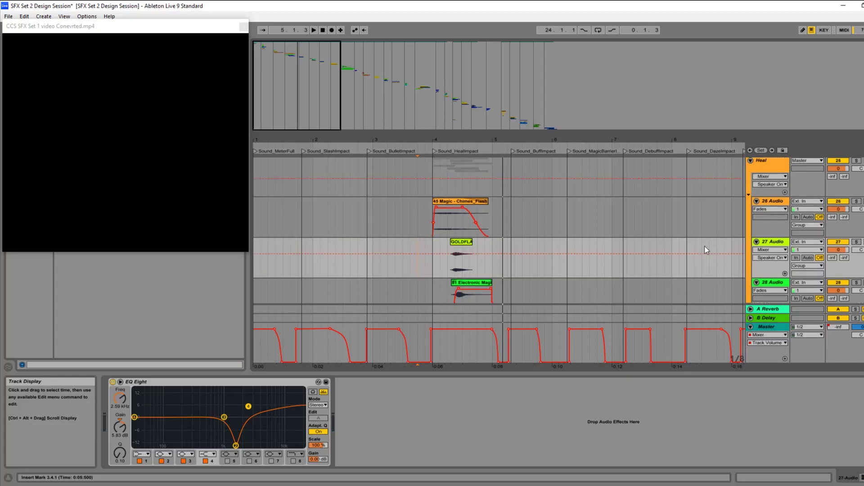
left_click(750, 235)
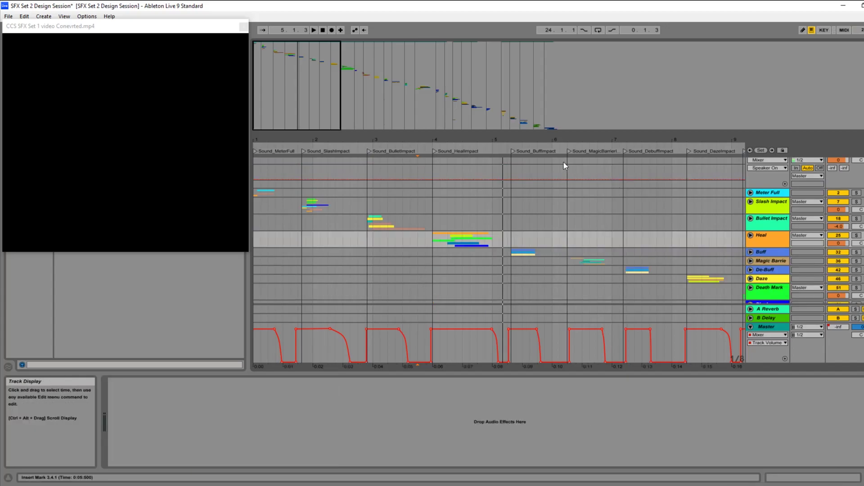
Step: Zoom the arrangement out past bar 24 and survey the remaining sound groups from Buff down to Incapacitate
left_click_drag(542, 137, 522, 139)
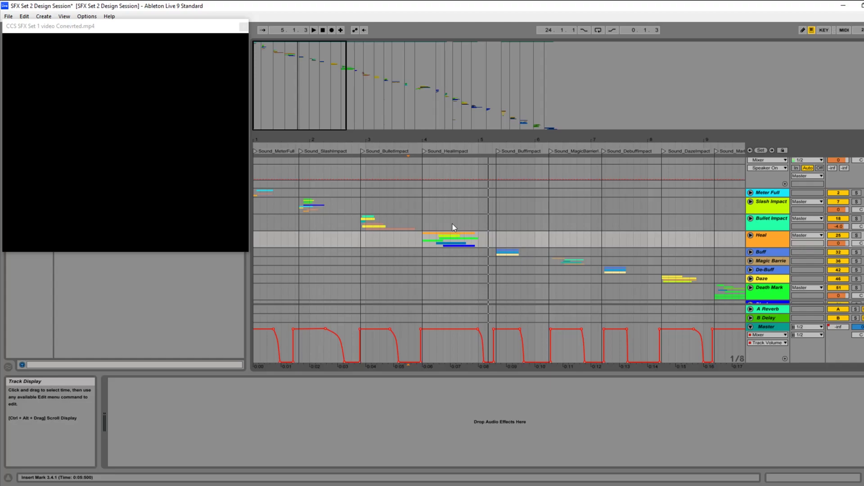
key("minus")
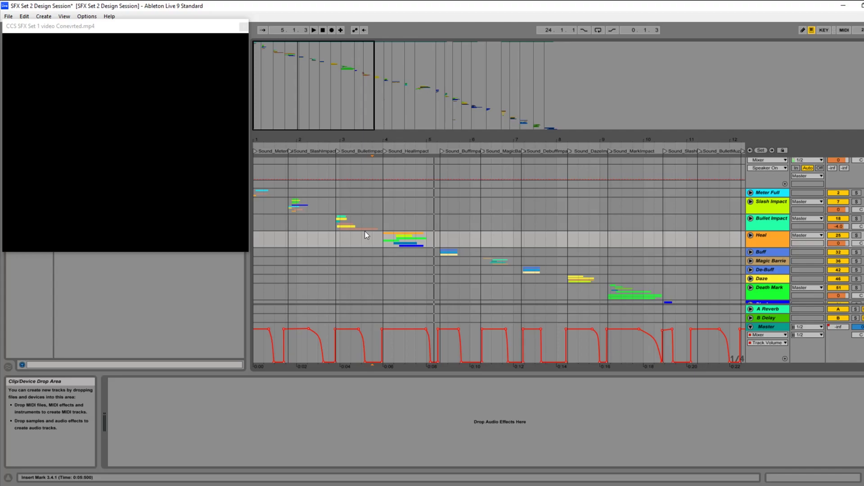
scroll(365, 232, "down", 3)
left_click_drag(501, 141, 501, 121)
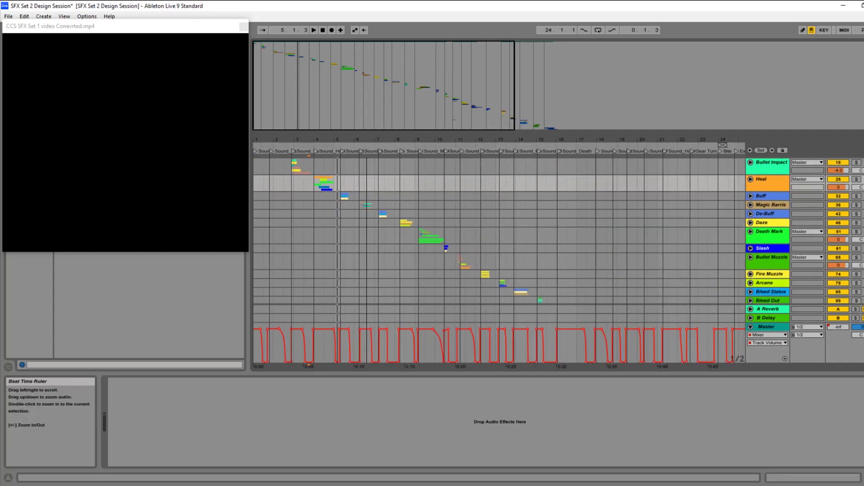
scroll(567, 257, "down", 10)
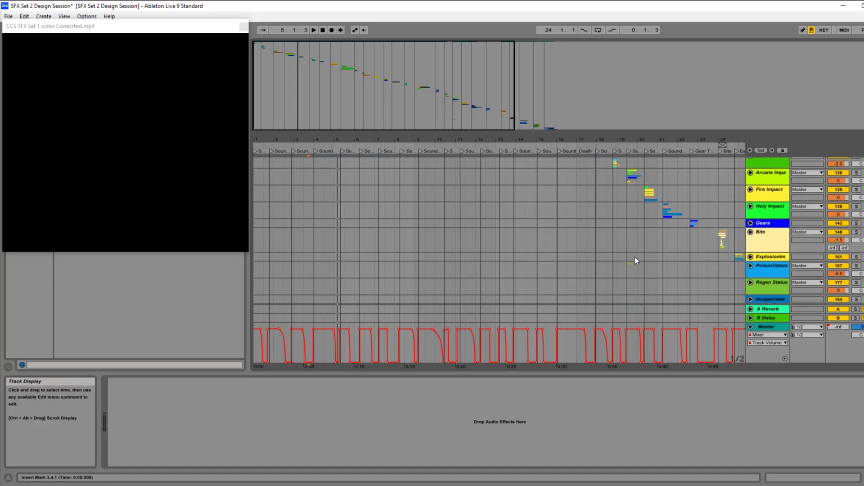
Step: Review the sound groups from Incapacitate back up to Meter Full and place the insert marker at 4.1.1 in the Heal group
left_click_drag(652, 143, 648, 113)
scroll(367, 244, "up", 6)
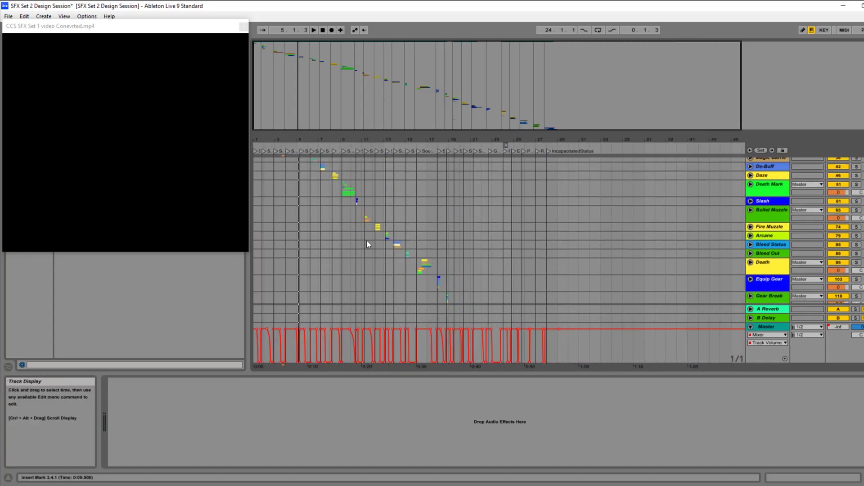
scroll(366, 244, "up", 3)
mouse_move(292, 135)
left_mouse_down()
mouse_move(293, 171)
mouse_move(293, 135)
left_mouse_up()
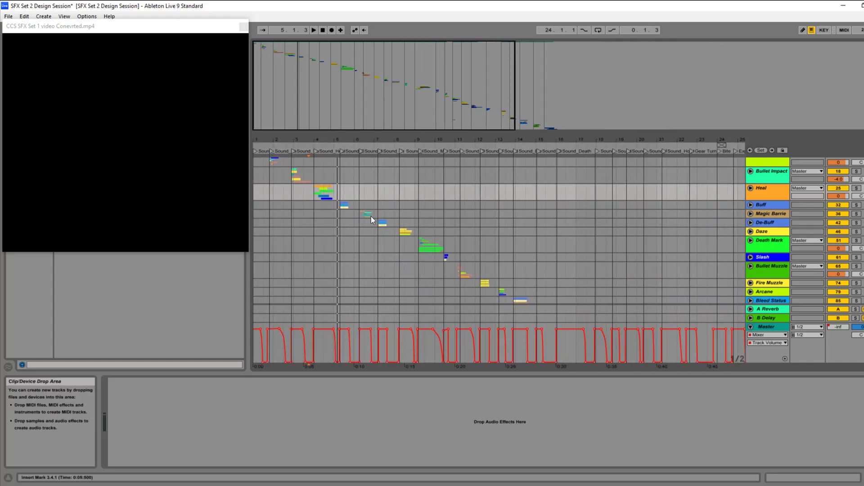
scroll(310, 228, "up", 2)
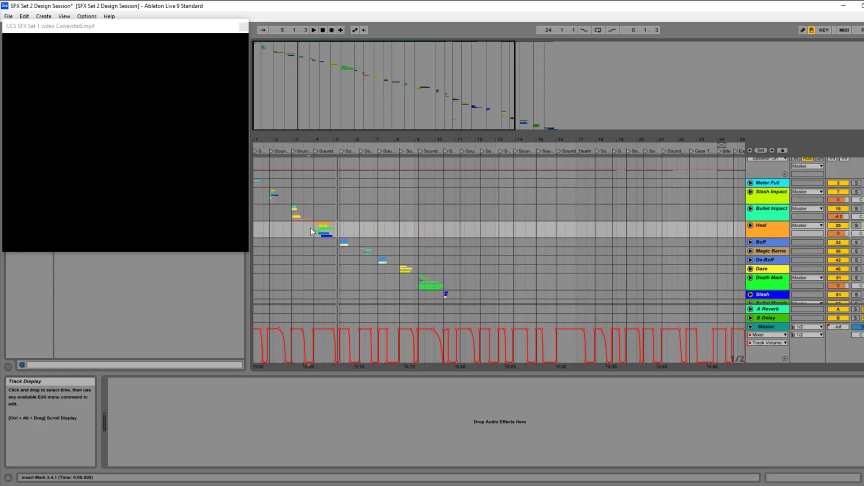
left_click(315, 230)
Step: Survey the staggered sound groups from Heal down to Regen Status and back up to Meter Full, with the whole set of locators in view
scroll(368, 245, "down", 4)
scroll(541, 247, "down", 2)
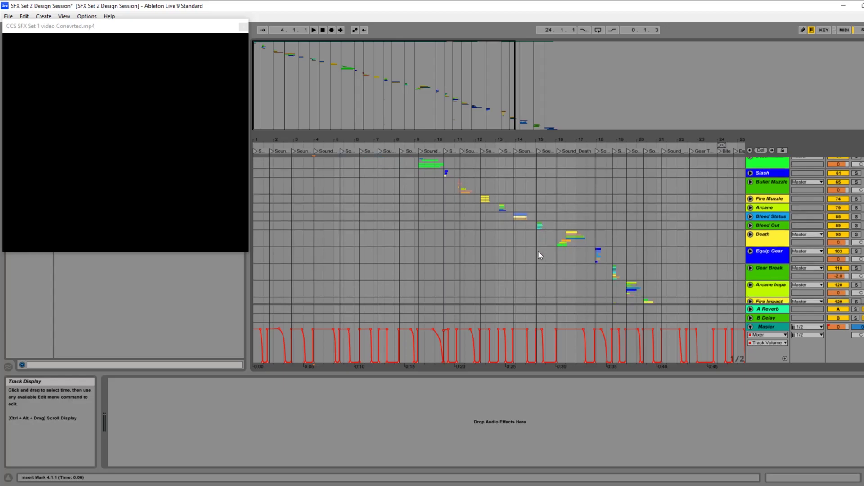
scroll(536, 251, "up", 3)
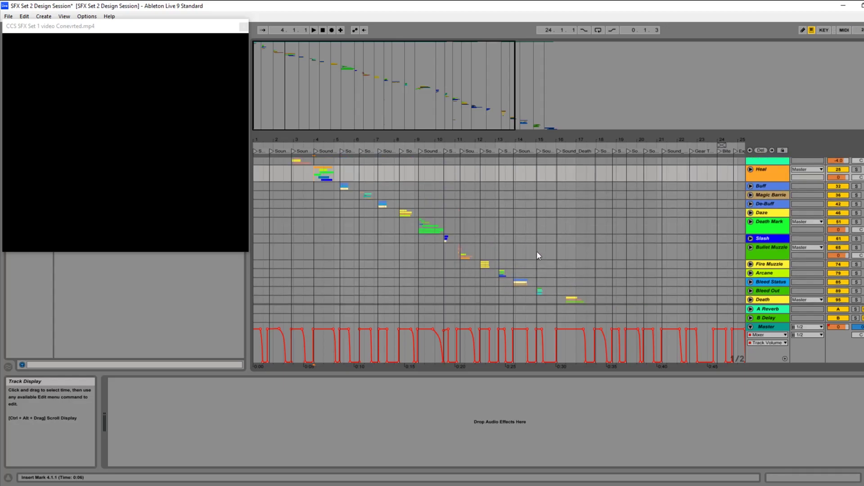
scroll(537, 254, "down", 6)
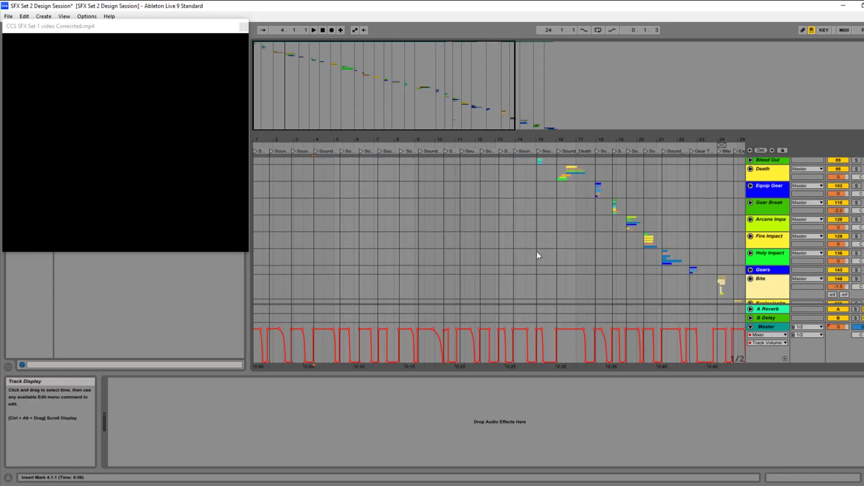
scroll(538, 256, "down", 1)
left_click_drag(590, 140, 389, 242)
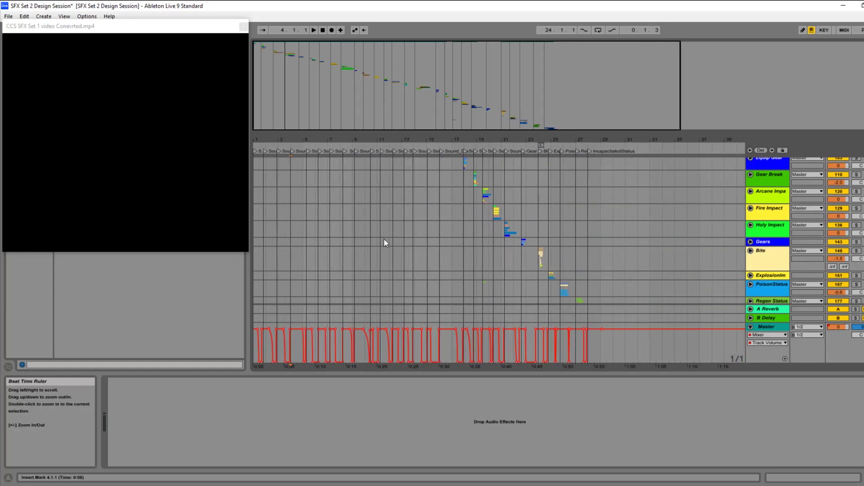
scroll(385, 239, "down", 2)
scroll(382, 242, "up", 10)
scroll(383, 245, "up", 3)
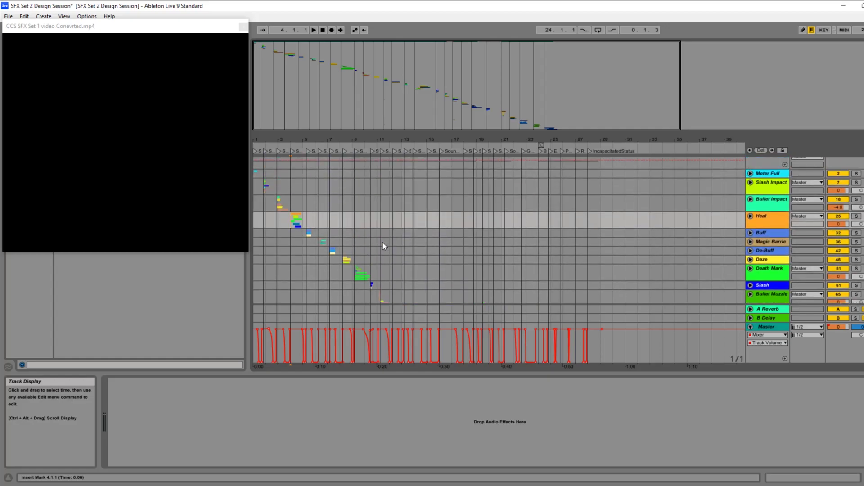